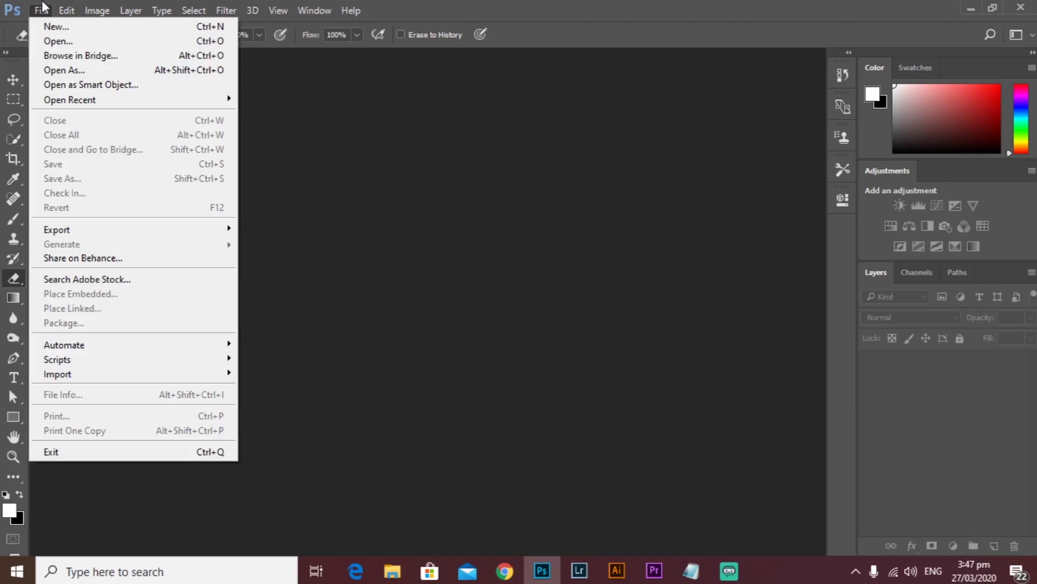
- Open the man-in-red-jacket cave photo and the supernova galaxy photo from the Layer Mask folder
click(43, 8)
click(42, 9)
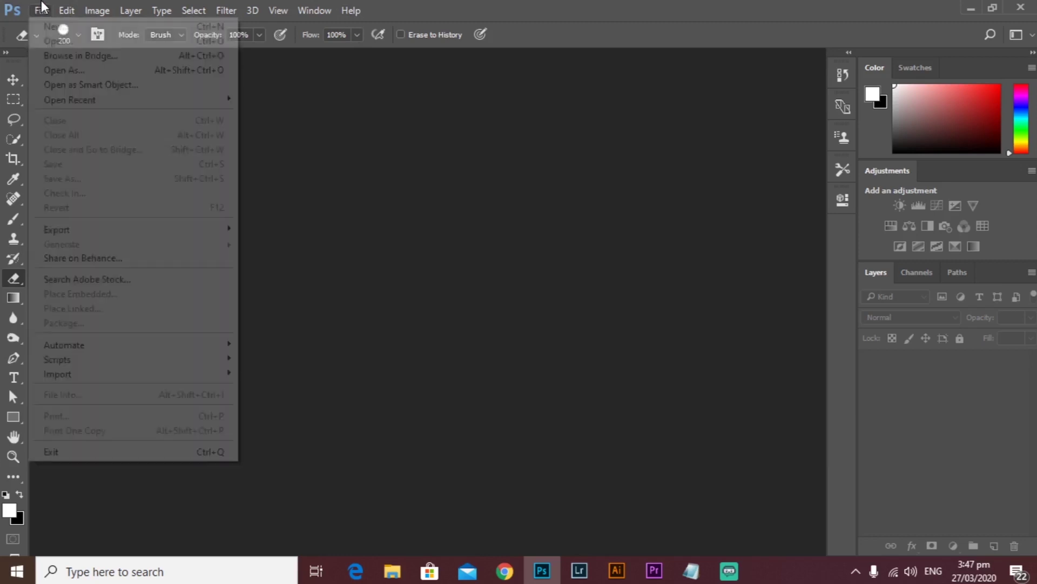
click(59, 47)
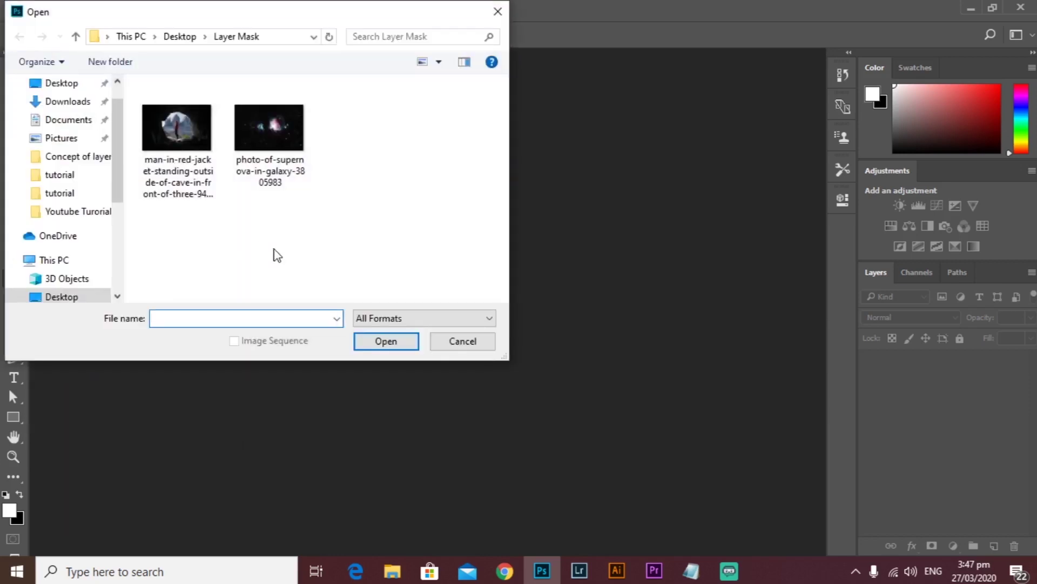
drag(297, 239, 170, 145)
click(387, 341)
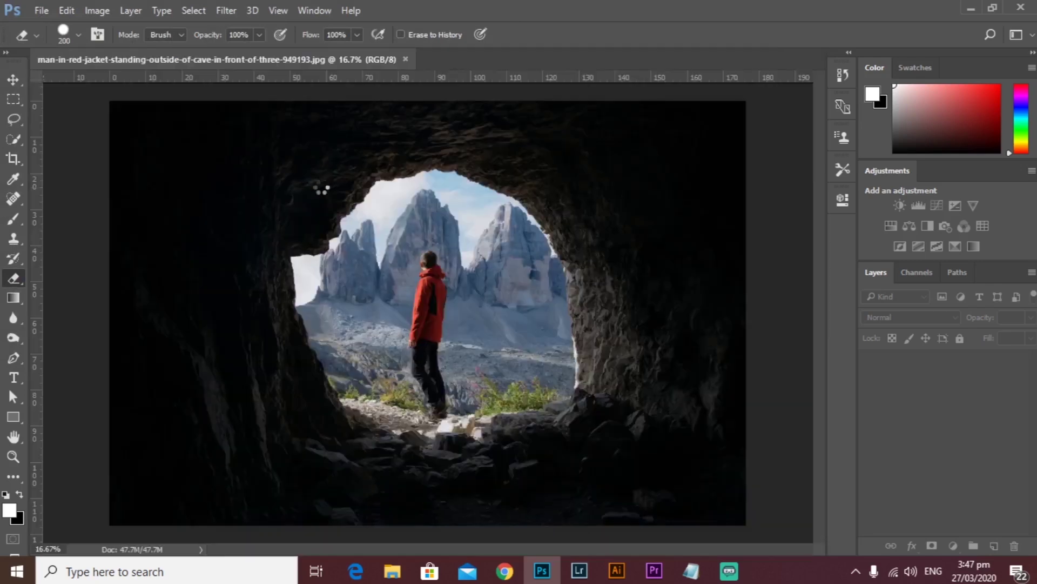
- Copy the supernova image into the cave photo document as a new layer with the Move tool
click(13, 78)
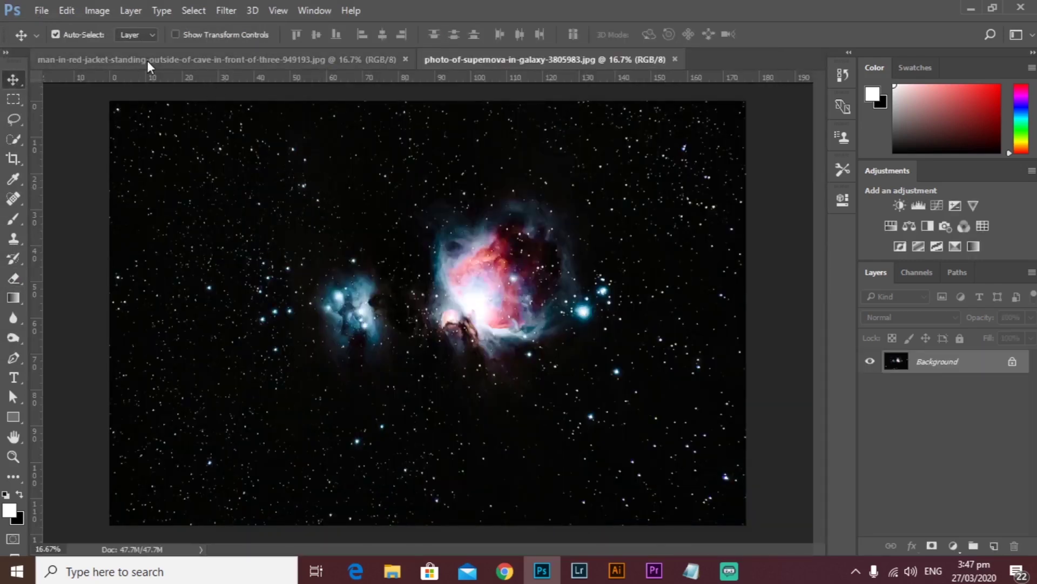
click(207, 58)
click(485, 54)
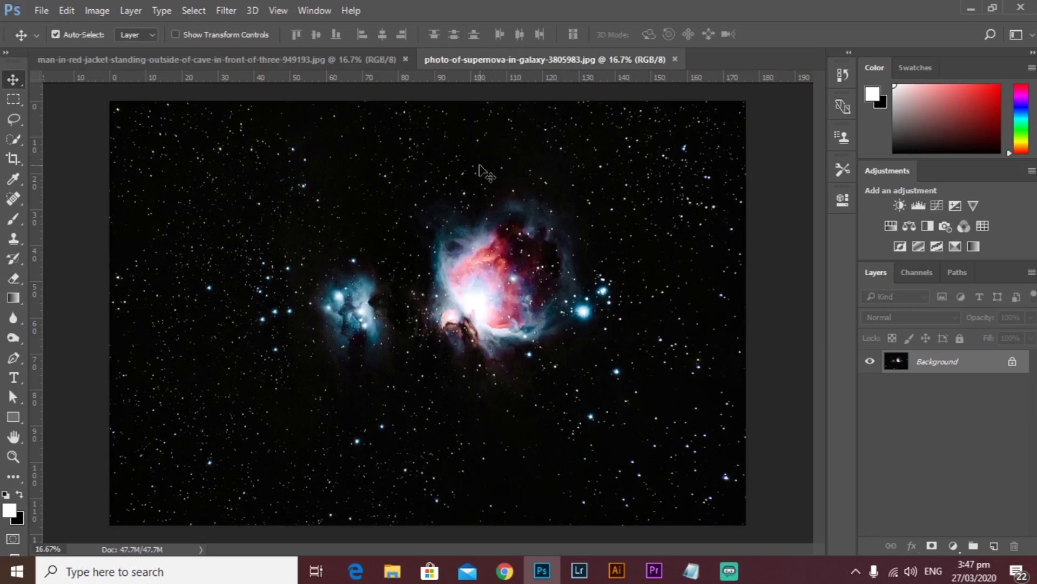
drag(294, 68, 452, 197)
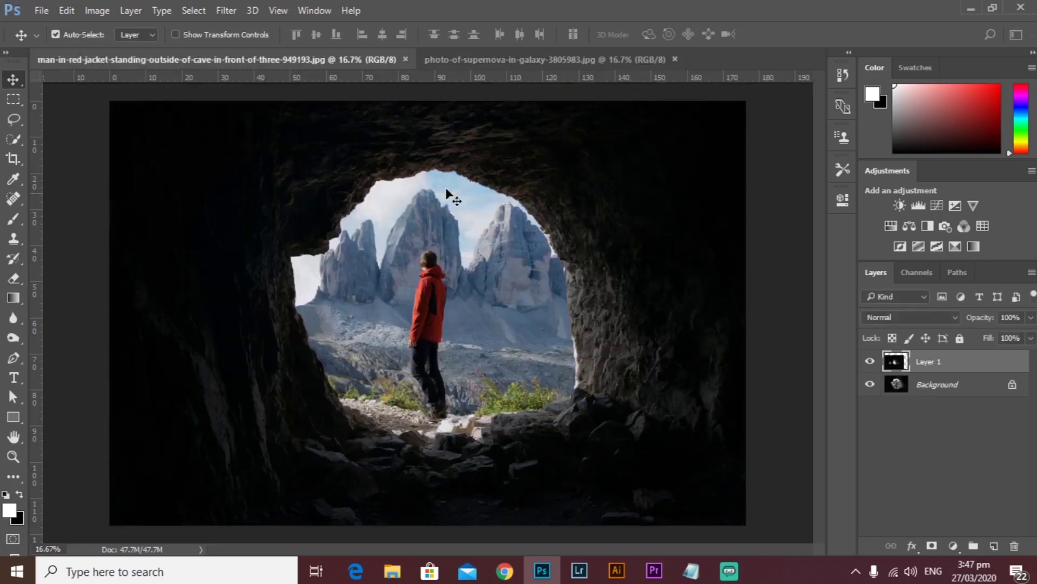
- Close the supernova document and reposition the galaxy image over the cave photo
click(517, 55)
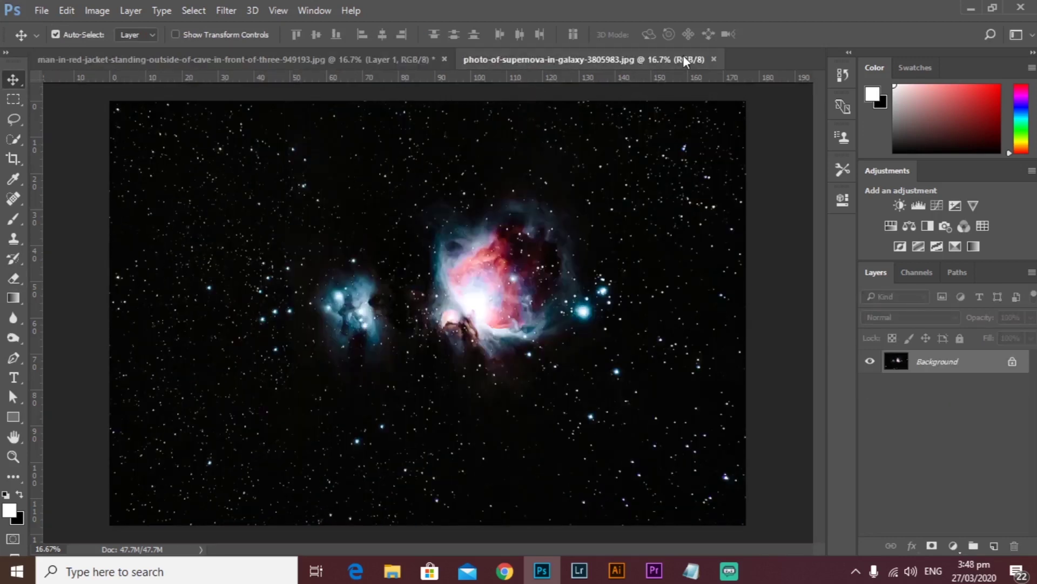
click(714, 59)
drag(497, 311, 614, 242)
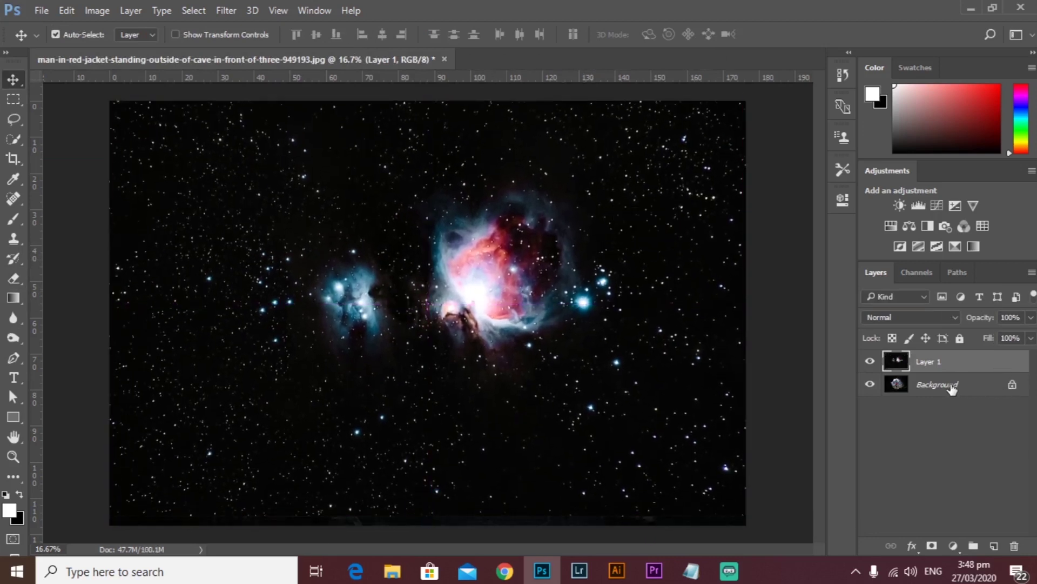
click(970, 391)
drag(585, 296, 577, 326)
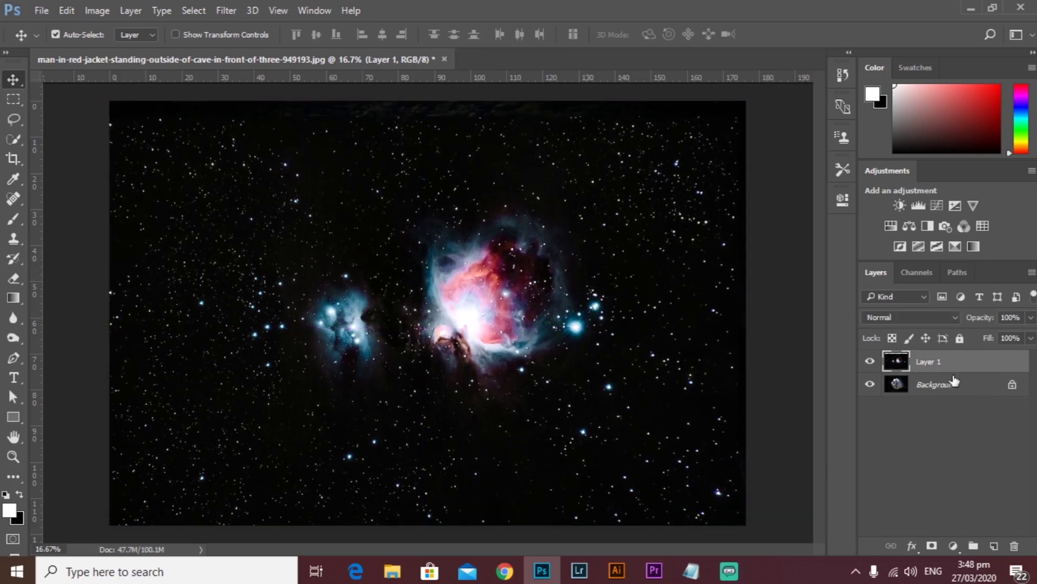
- Unlock the Background layer that holds the cave photo
click(976, 390)
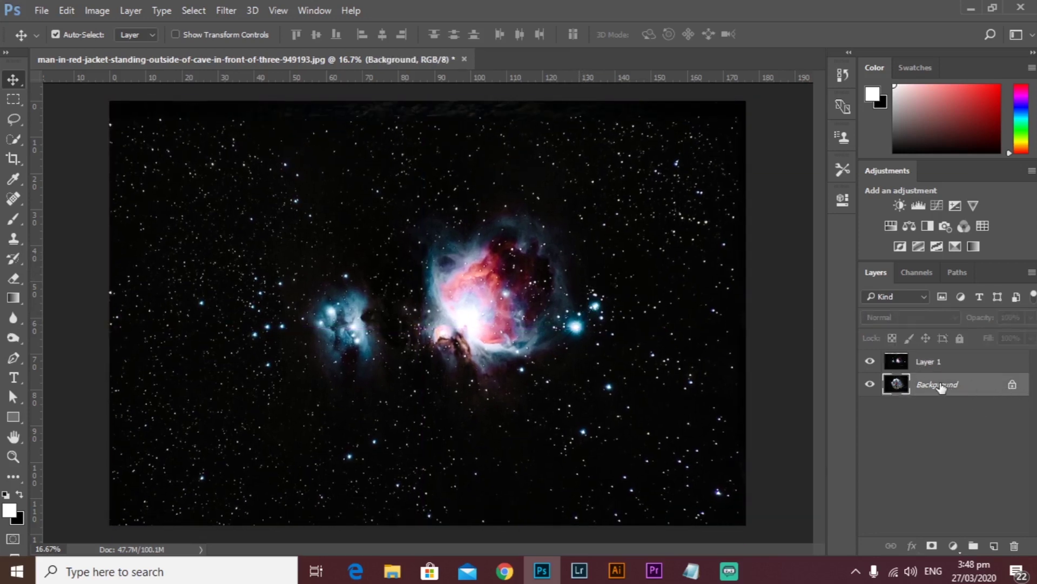
click(1012, 387)
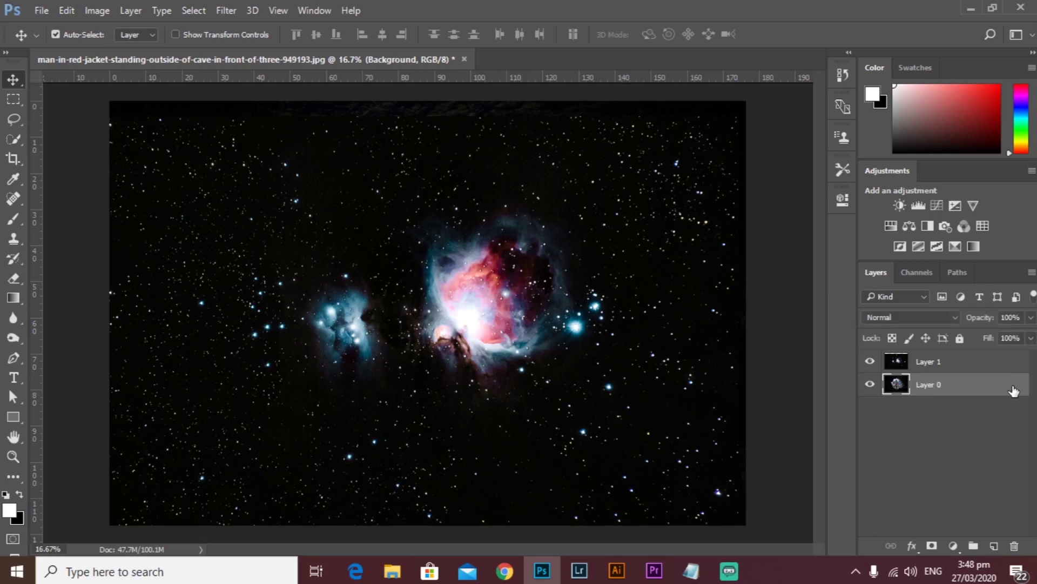
double_click(957, 375)
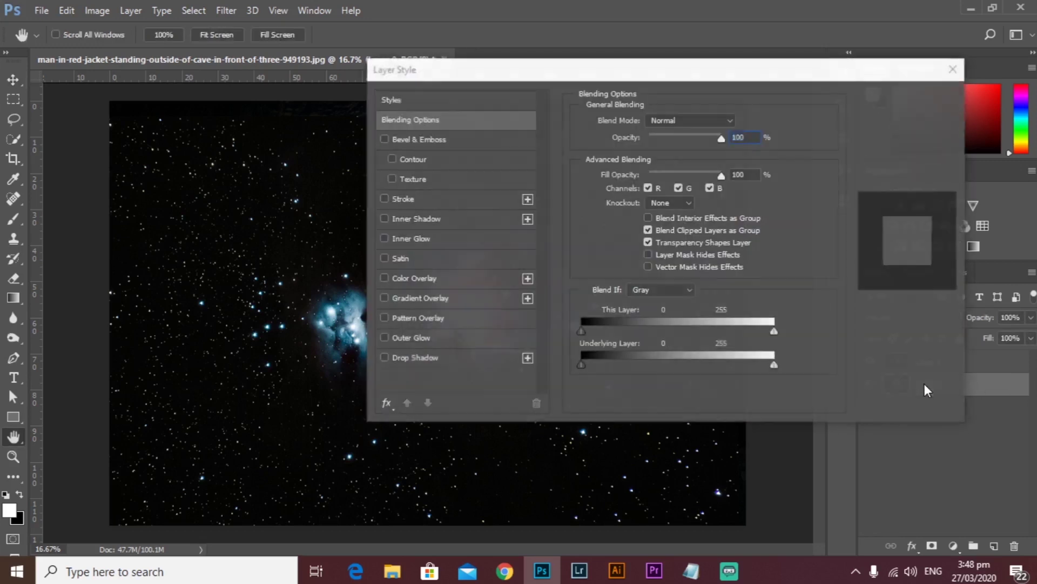
click(878, 129)
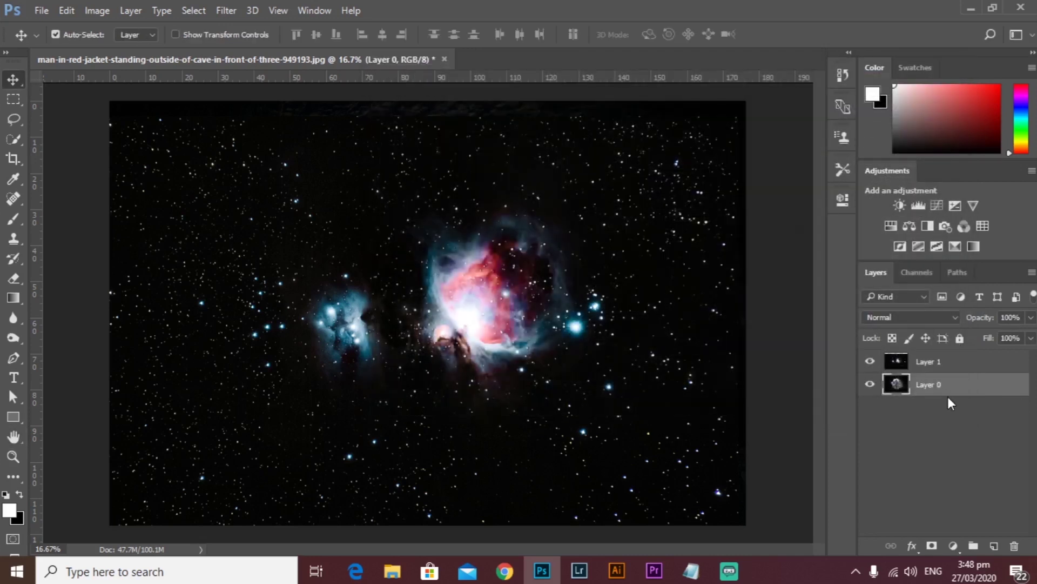
- Hide Layer 1 and rename the cave photo layer as "cave man"
click(870, 360)
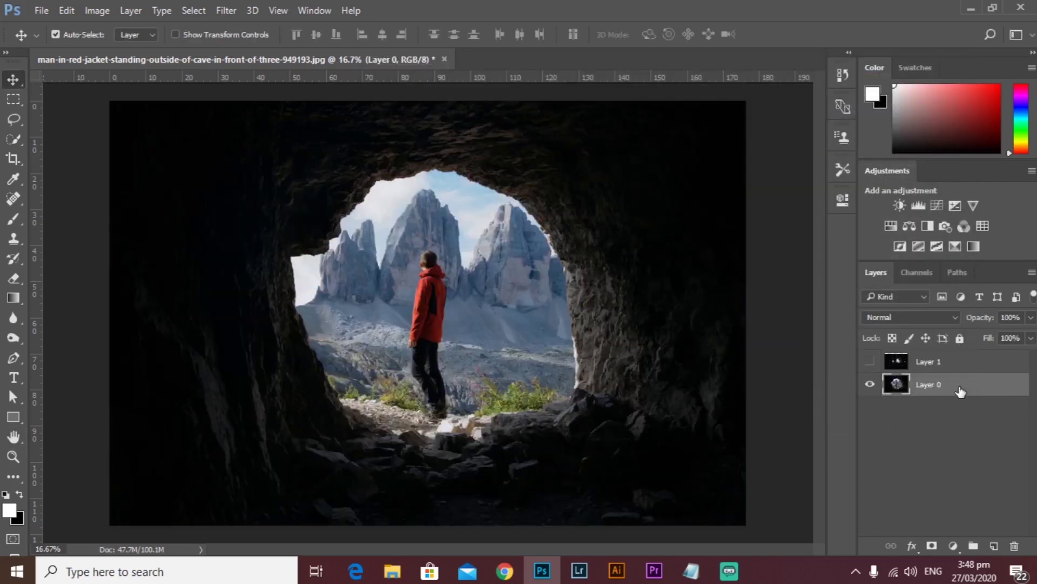
double_click(936, 386)
text(cave man)
key(Return)
- Show only Layer 1, nudge its galaxy image into place, and rename the layer as "galaxy"
click(871, 382)
click(870, 361)
mouse_move(490, 267)
mouse_down()
mouse_move(501, 254)
mouse_move(494, 264)
mouse_up()
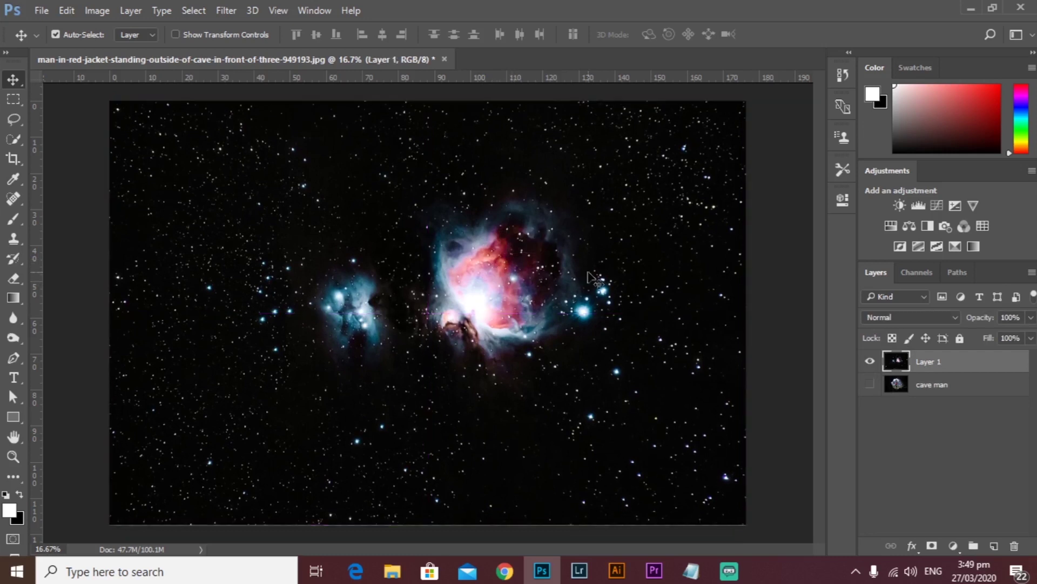
double_click(927, 362)
text(galaxy)
key(Return)
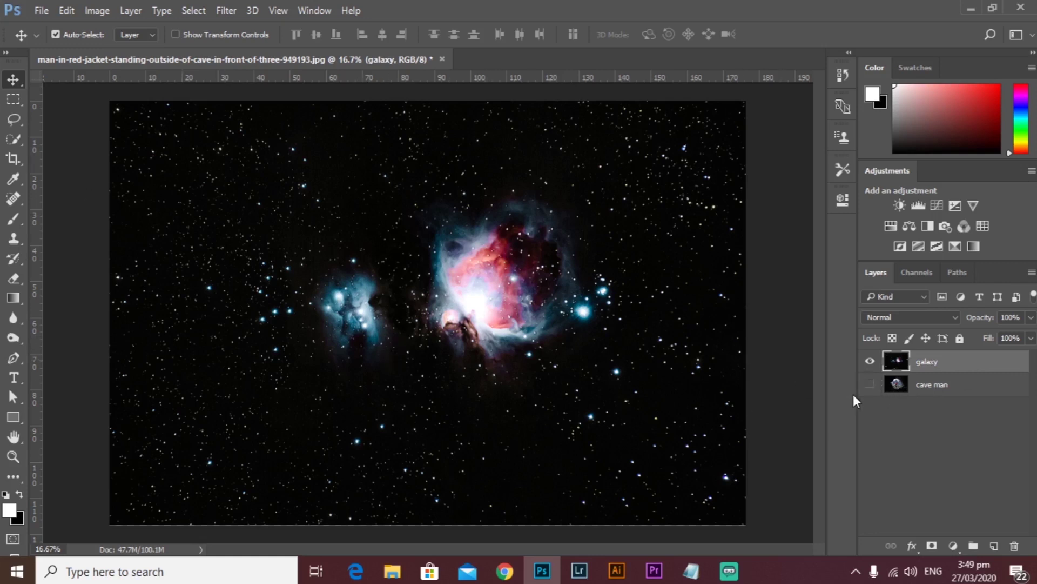
- Show the cave man layer and toggle the galaxy layer's visibility, leaving the galaxy hidden
click(870, 384)
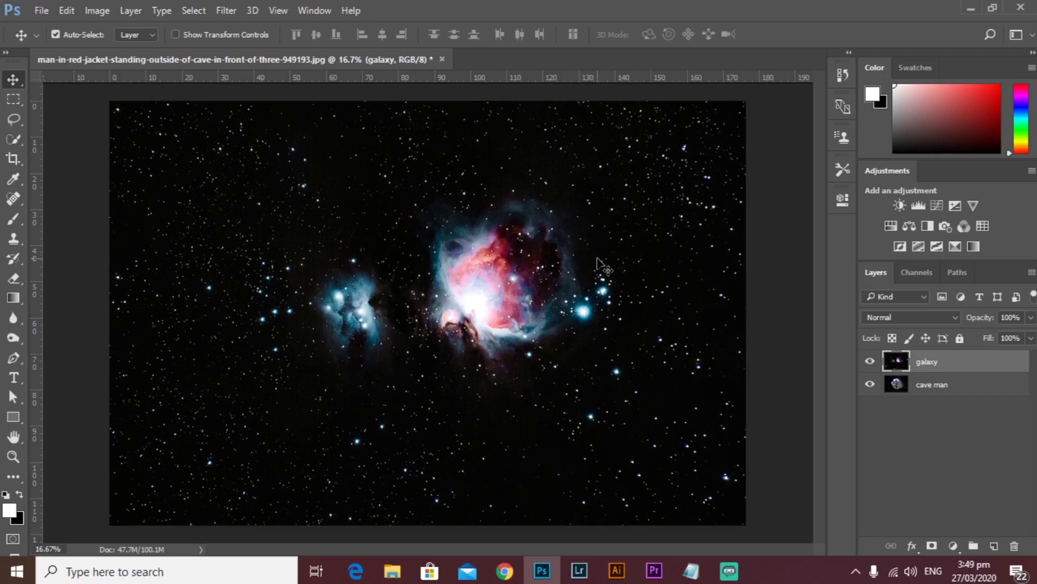
click(870, 363)
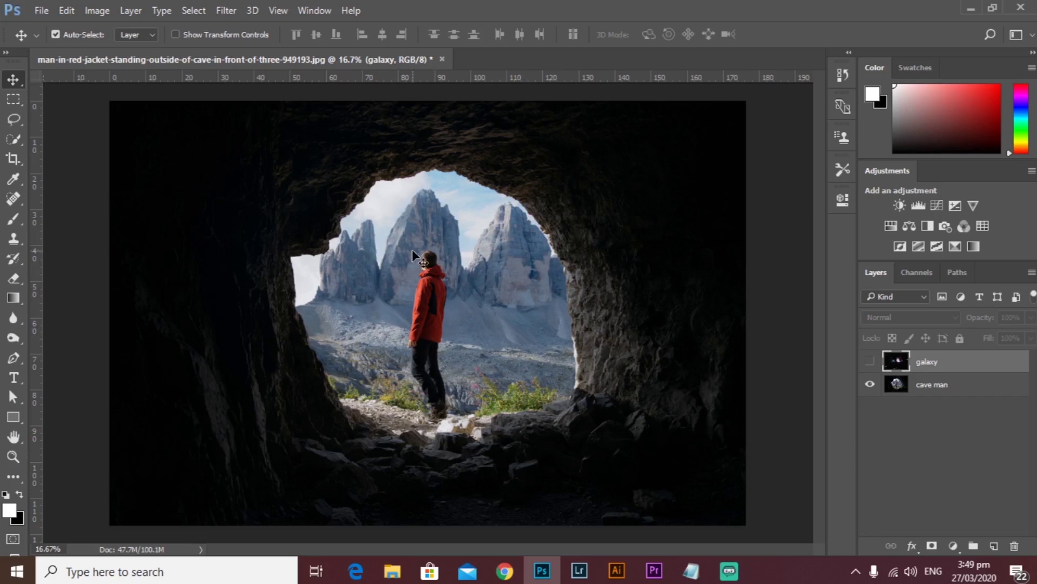
click(869, 362)
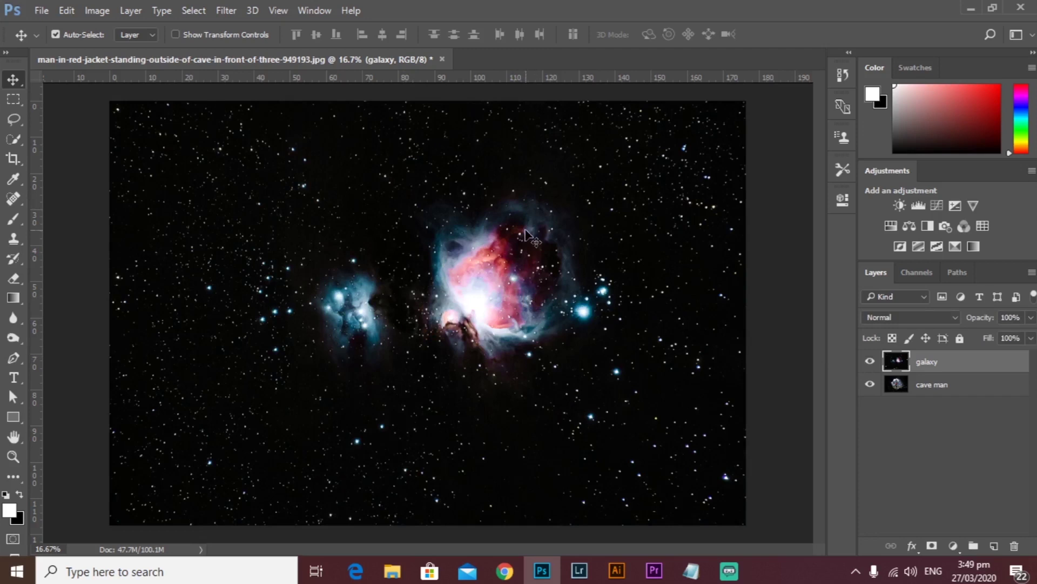
key(ctrl+comma)
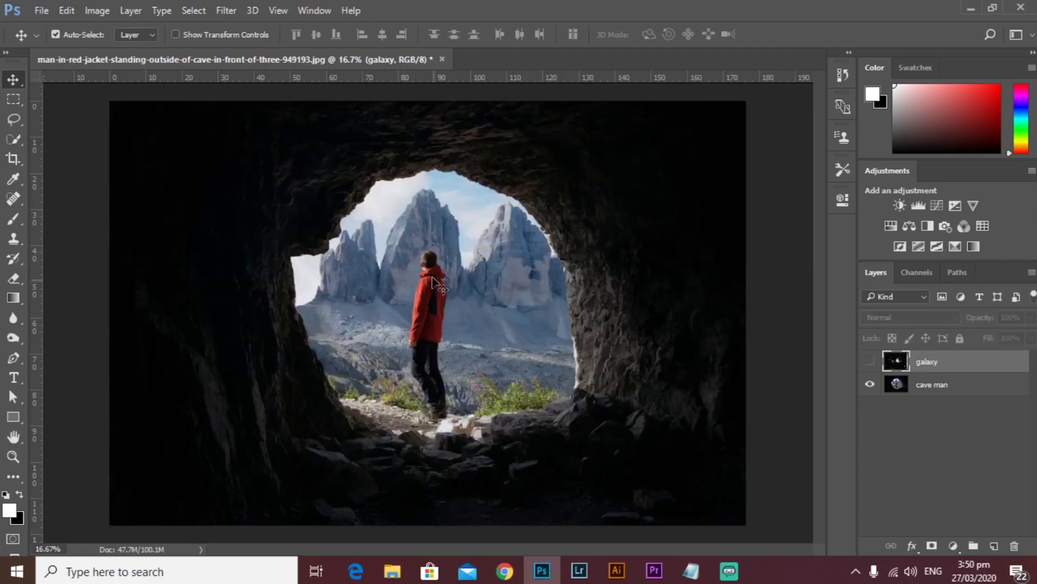
- Erase an irregular patch over the man in the cave man layer with the 200-size Eraser
click(961, 392)
click(961, 370)
click(960, 387)
click(955, 367)
click(948, 383)
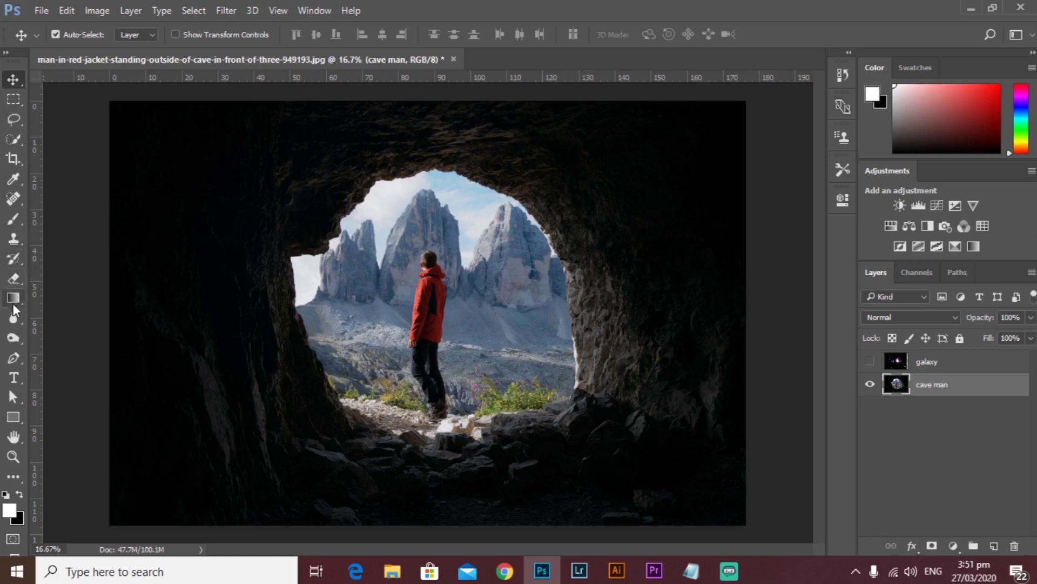
click(12, 281)
click(61, 270)
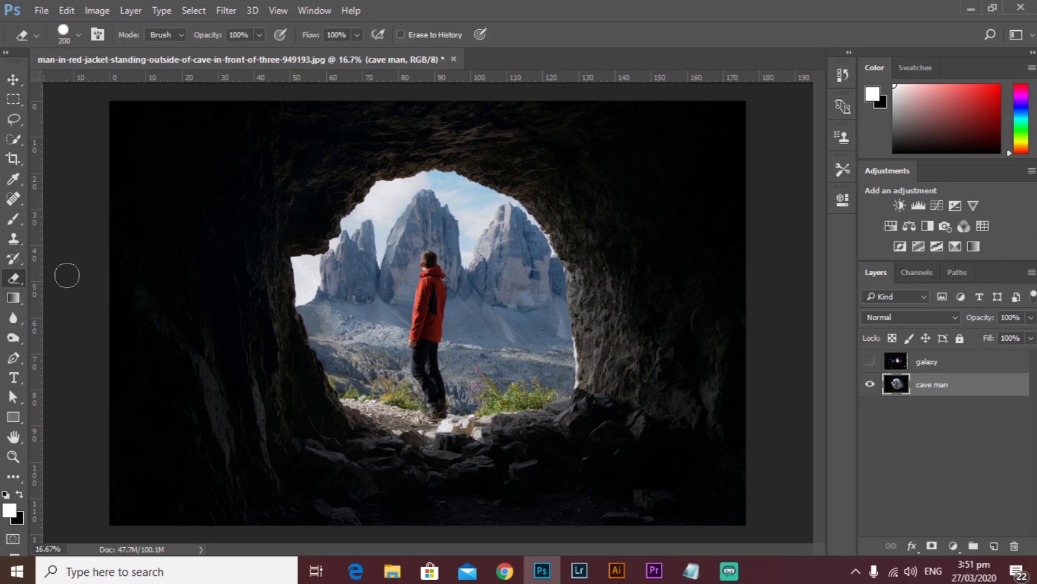
mouse_move(430, 304)
mouse_down()
mouse_move(493, 287)
mouse_move(417, 264)
mouse_move(388, 278)
mouse_move(393, 326)
mouse_move(436, 327)
mouse_move(438, 358)
mouse_up()
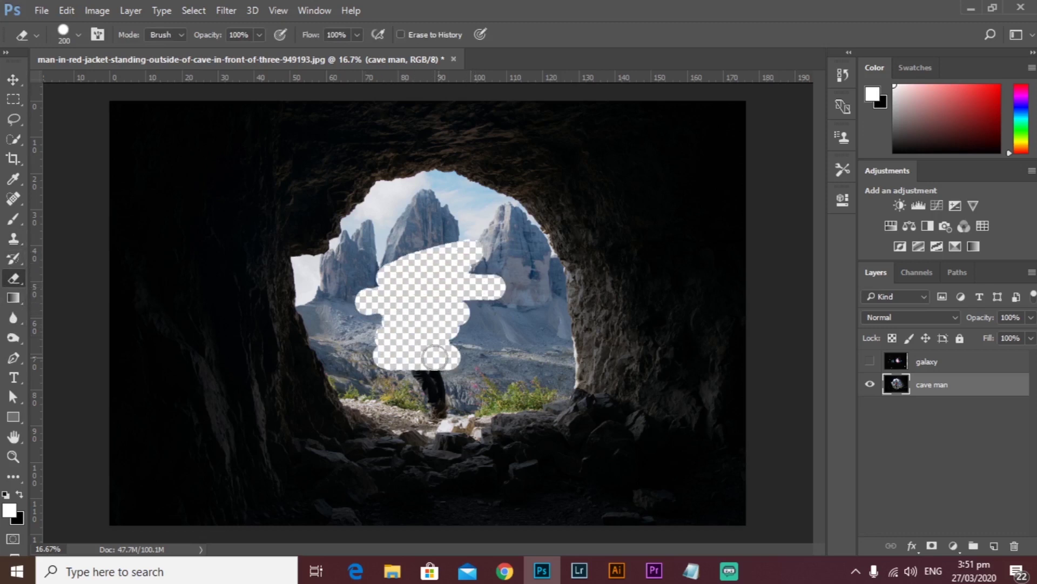
- Show the galaxy layer above the erased cave photo to compare, hide it again, and reselect the cave man layer
click(870, 361)
click(943, 368)
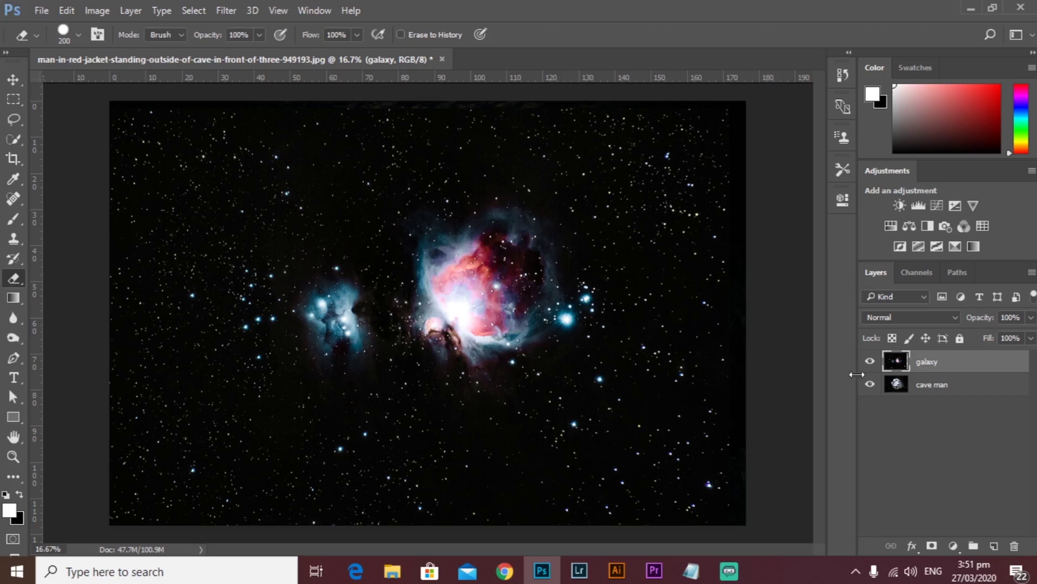
click(870, 362)
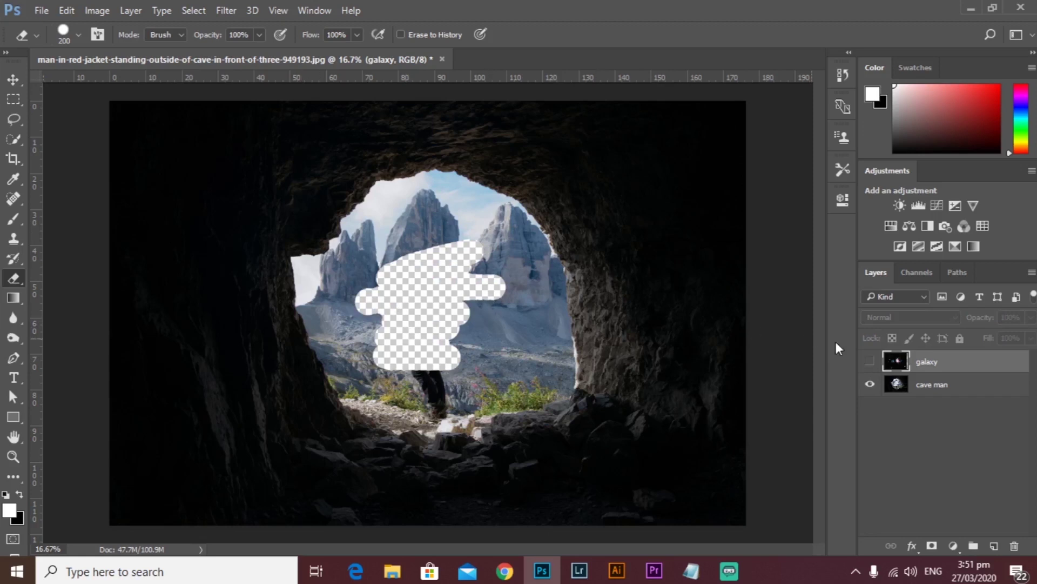
click(954, 392)
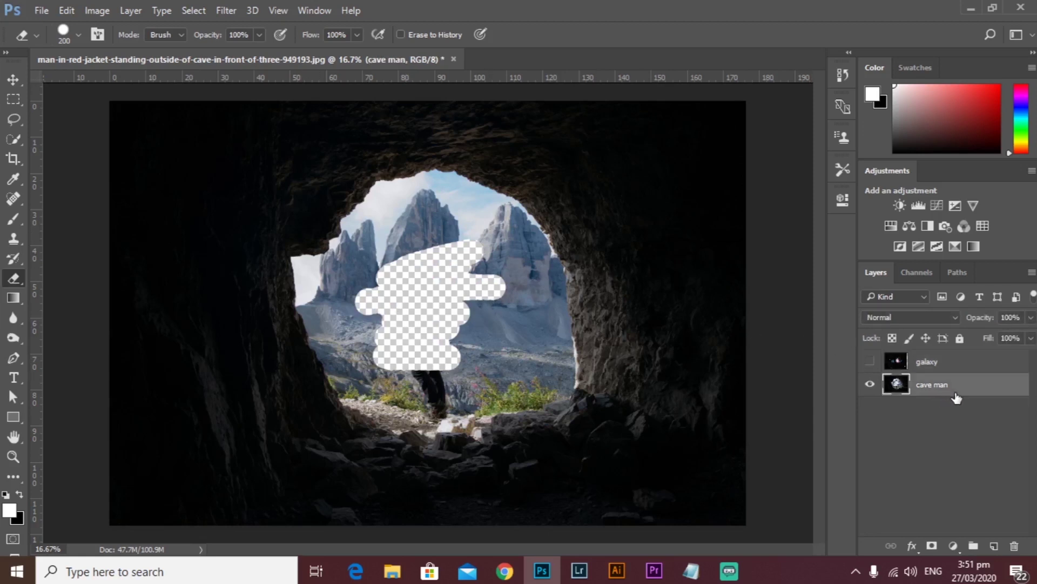
- Erase a second patch across the right-hand peak and cave wall, checking it with undo and redo
mouse_move(488, 231)
mouse_down()
mouse_move(595, 216)
mouse_move(621, 245)
mouse_move(486, 243)
mouse_move(604, 242)
mouse_move(487, 261)
mouse_move(535, 285)
mouse_move(622, 280)
mouse_up()
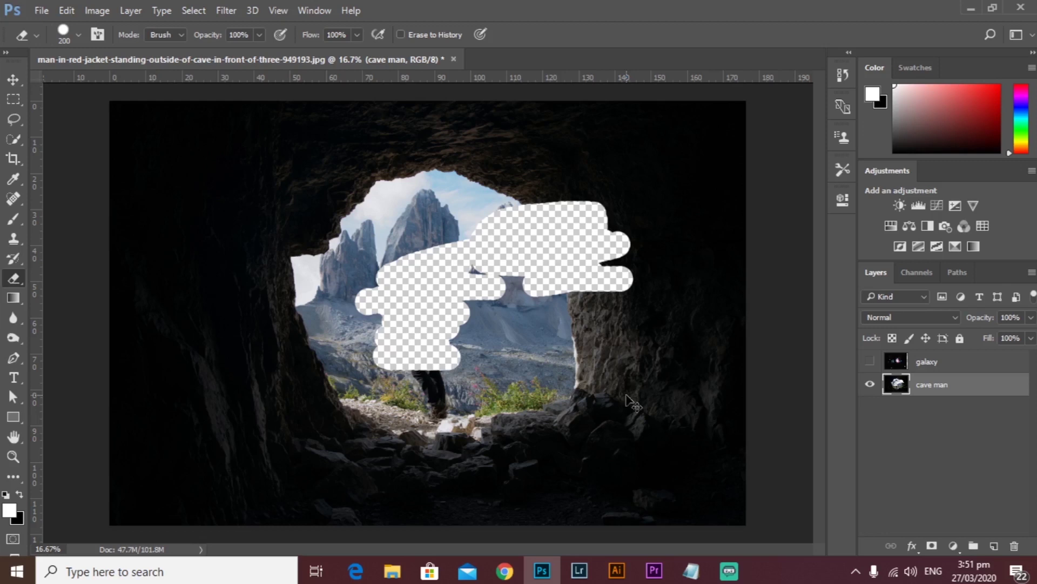
key(ctrl+z)
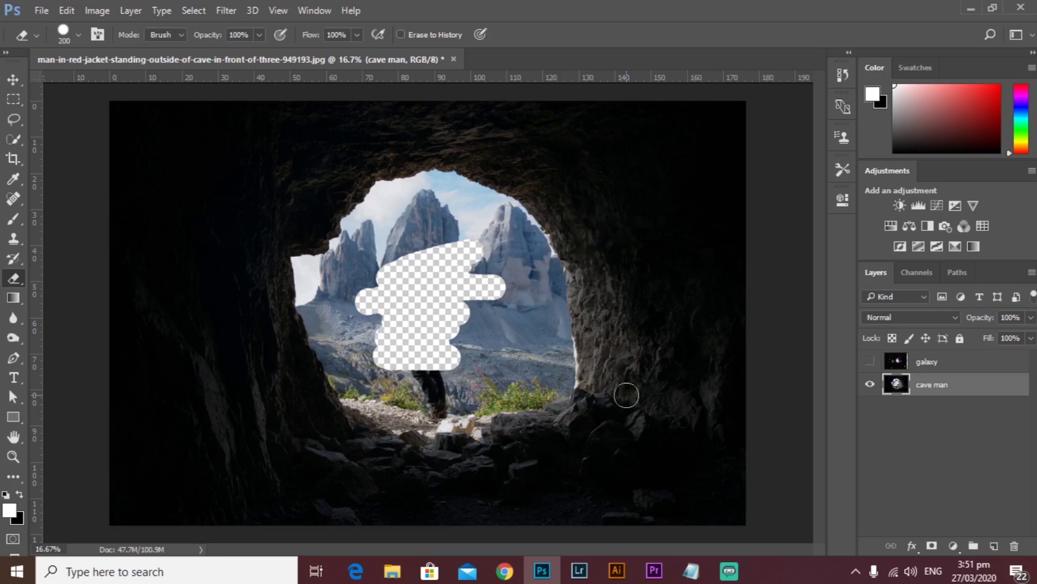
key(ctrl+shift+z)
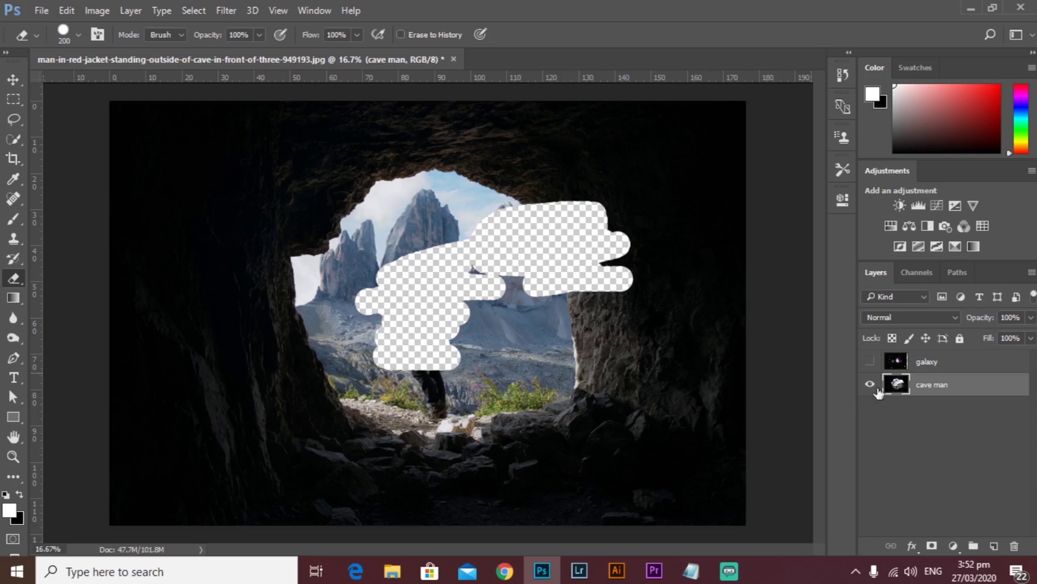
- Show the galaxy layer and move the cave man layer above it
click(913, 362)
click(870, 361)
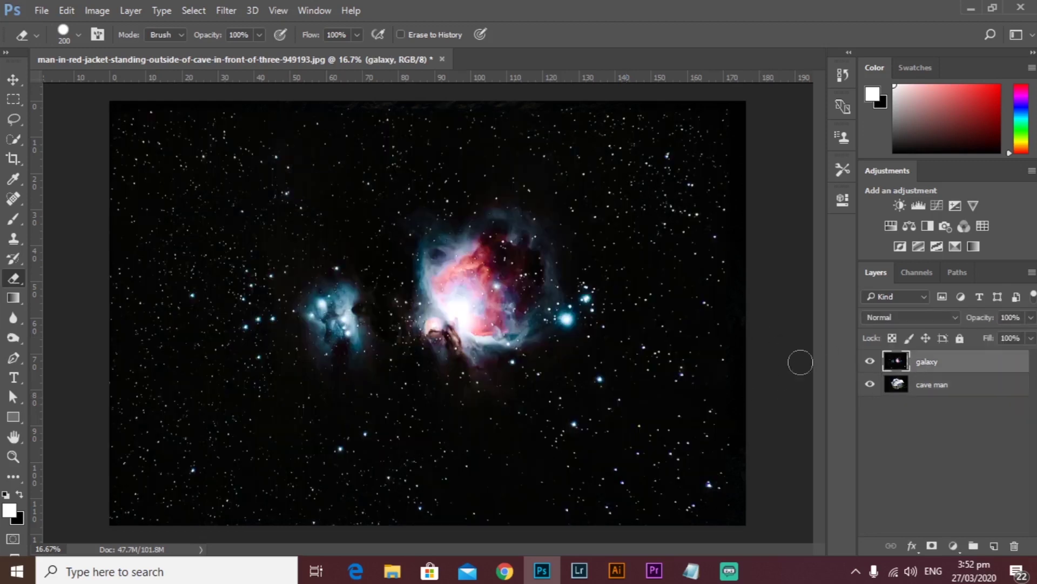
click(934, 390)
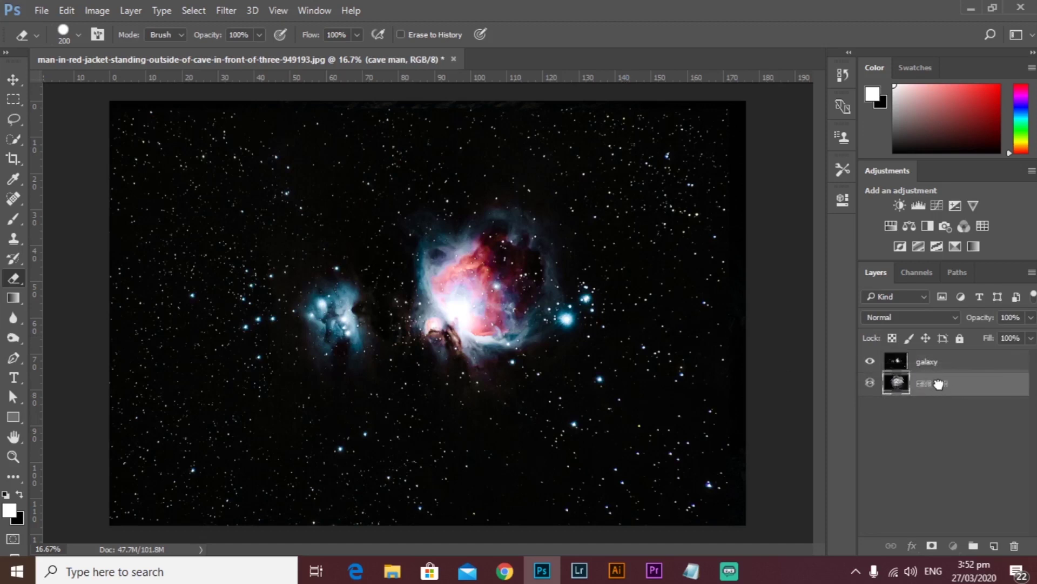
click(870, 362)
- Undo the eraser strokes on the cave man layer
key(ctrl+z)
key(ctrl+z)
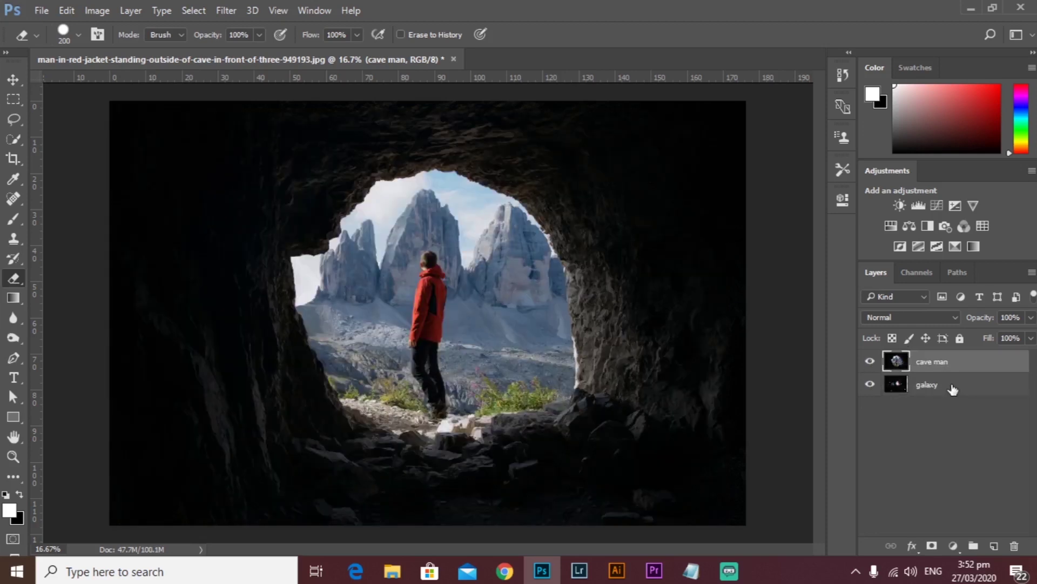
- Swap the layer order to put galaxy above cave man, and swap it back with cave man on top
click(951, 388)
drag(942, 364, 947, 393)
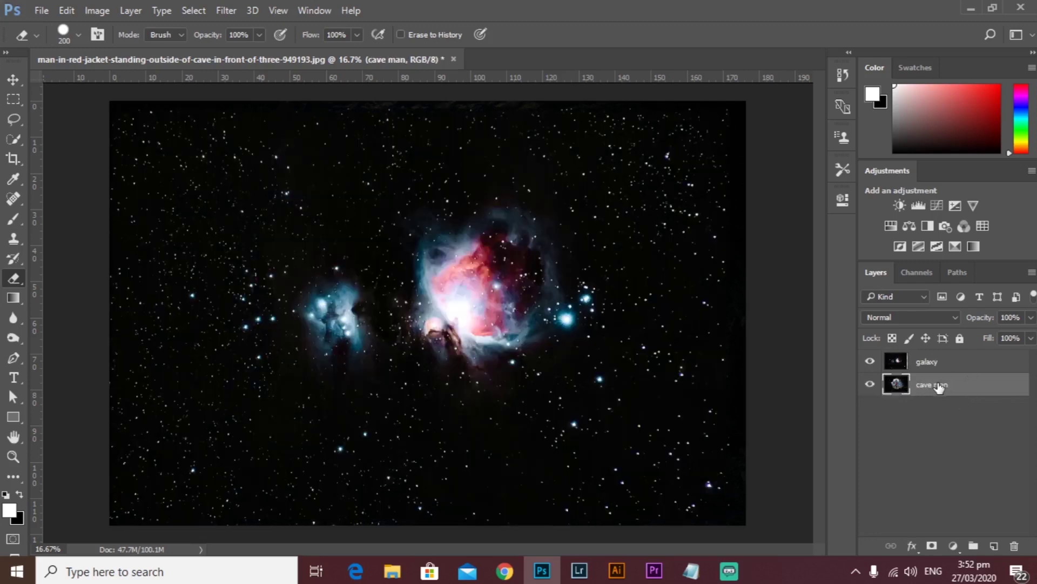
drag(930, 361, 947, 391)
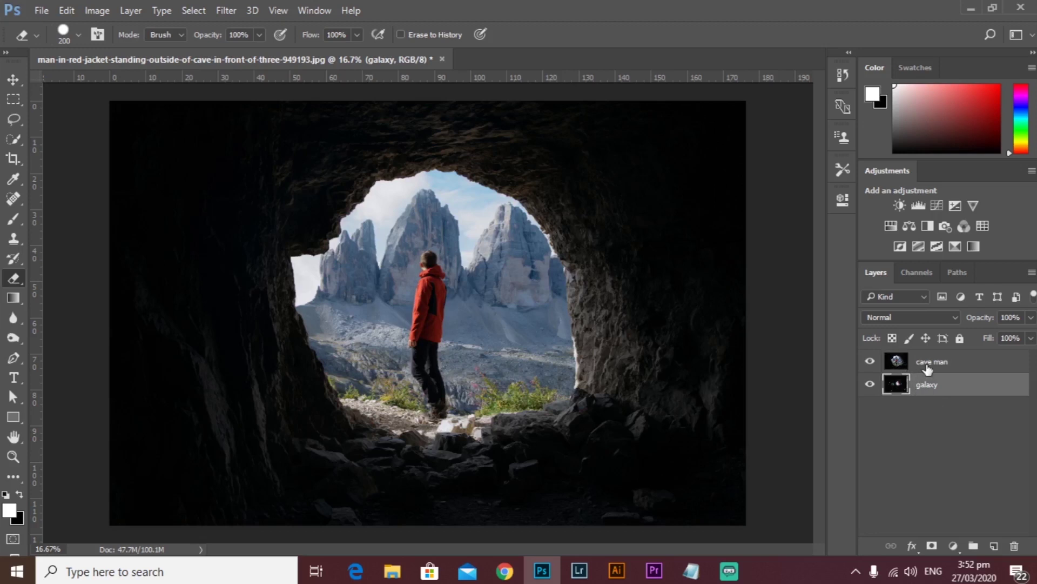
- Erase the man and the surrounding mountains in the cave man layer to reveal the galaxy underneath
click(926, 363)
mouse_move(402, 296)
mouse_down()
mouse_move(435, 273)
mouse_move(410, 264)
mouse_move(470, 305)
mouse_move(397, 341)
mouse_move(475, 359)
mouse_move(422, 381)
mouse_move(448, 396)
mouse_move(483, 394)
mouse_move(514, 351)
mouse_move(426, 303)
mouse_move(384, 310)
mouse_move(379, 368)
mouse_move(364, 372)
mouse_move(407, 382)
mouse_move(464, 305)
mouse_up()
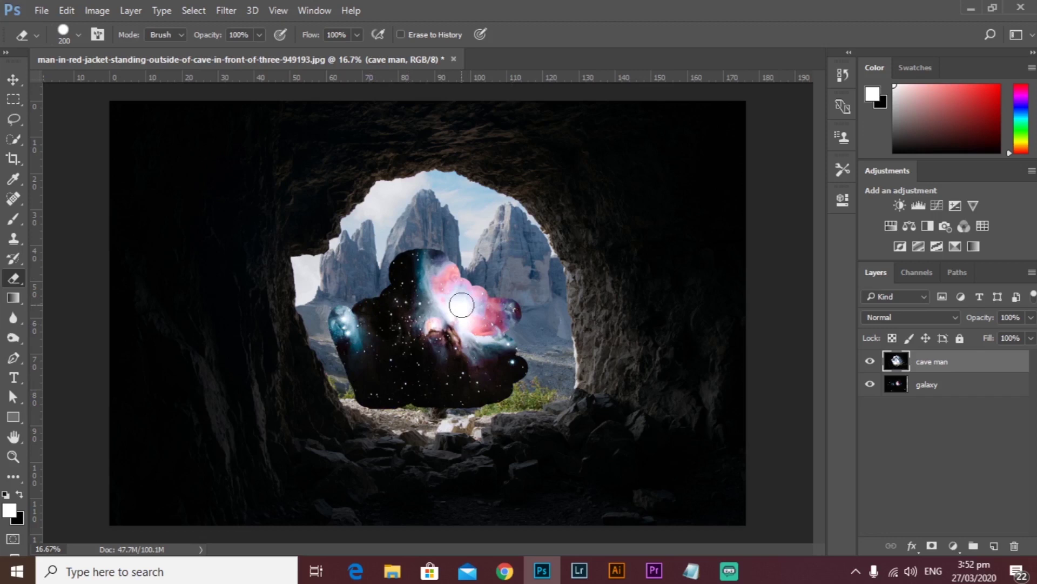
- Undo the erasing on the cave man layer, add a layer mask to that layer and make the mask active
key(ctrl+z)
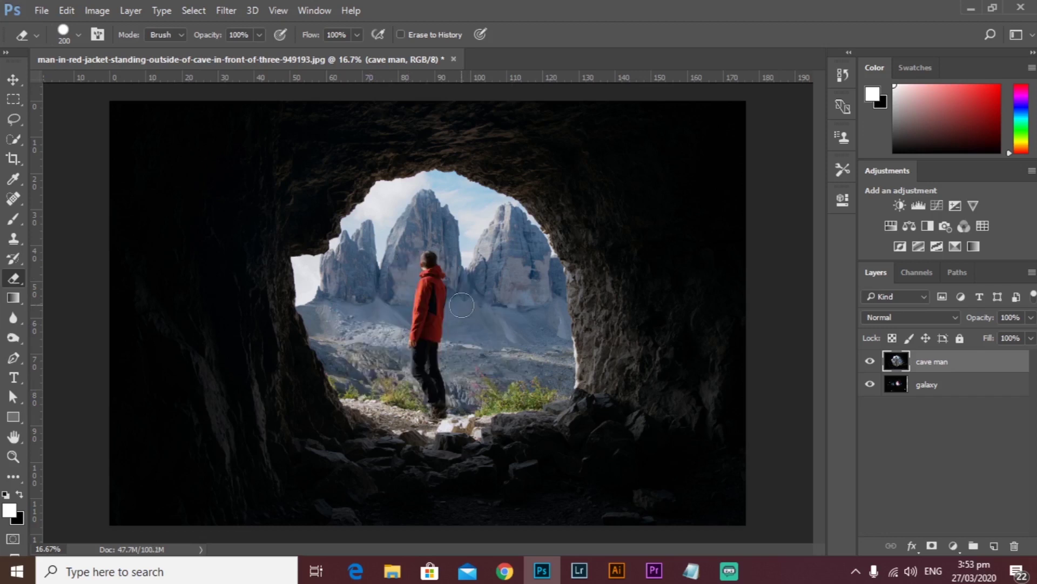
key(v)
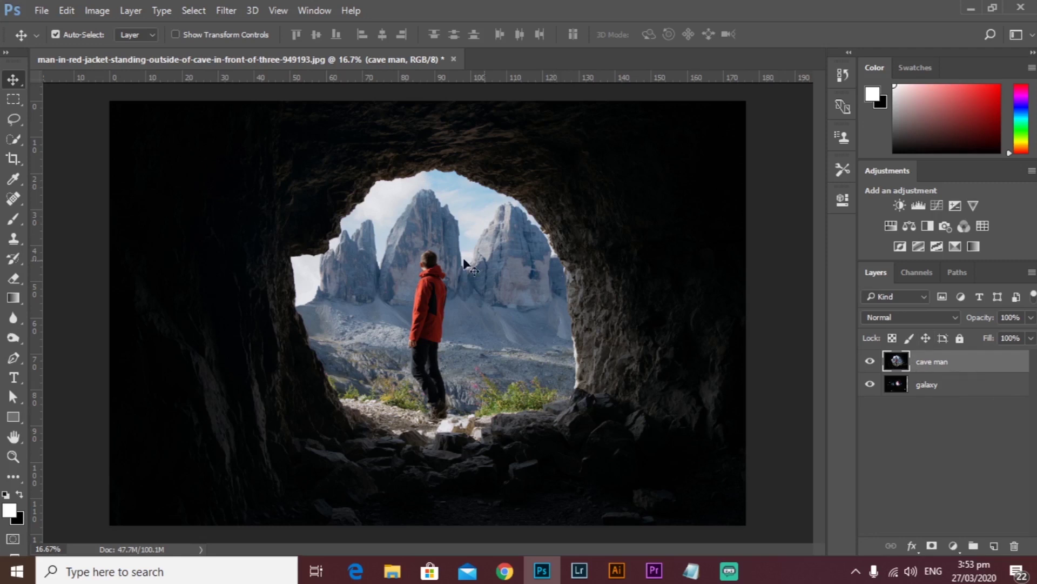
click(933, 546)
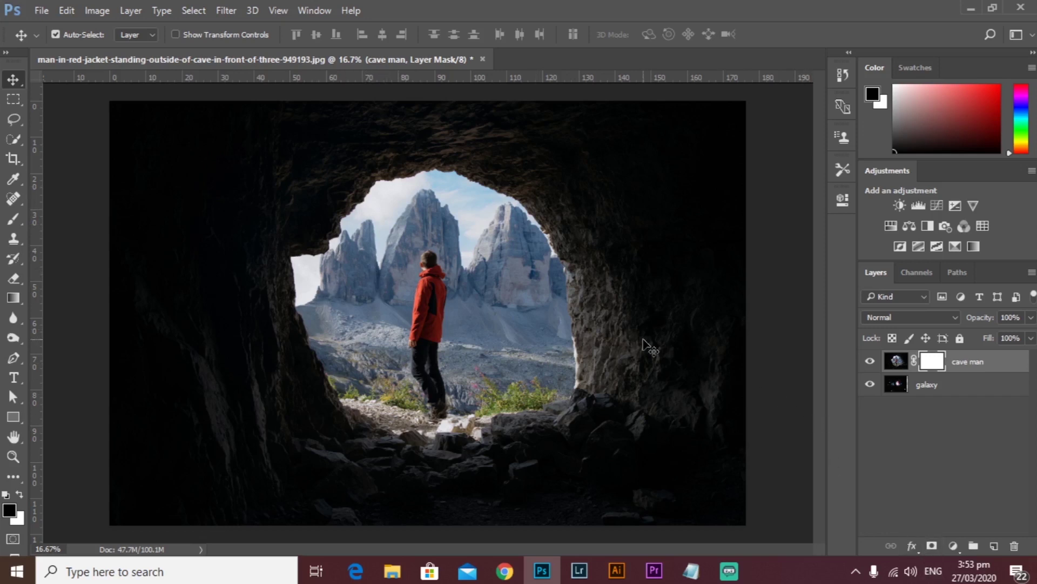
click(896, 361)
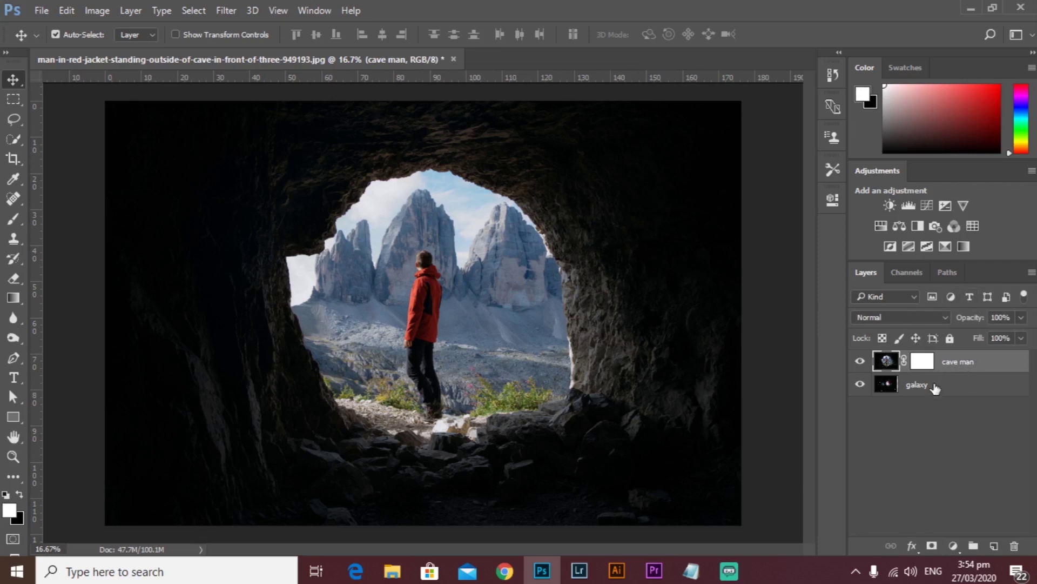
click(925, 366)
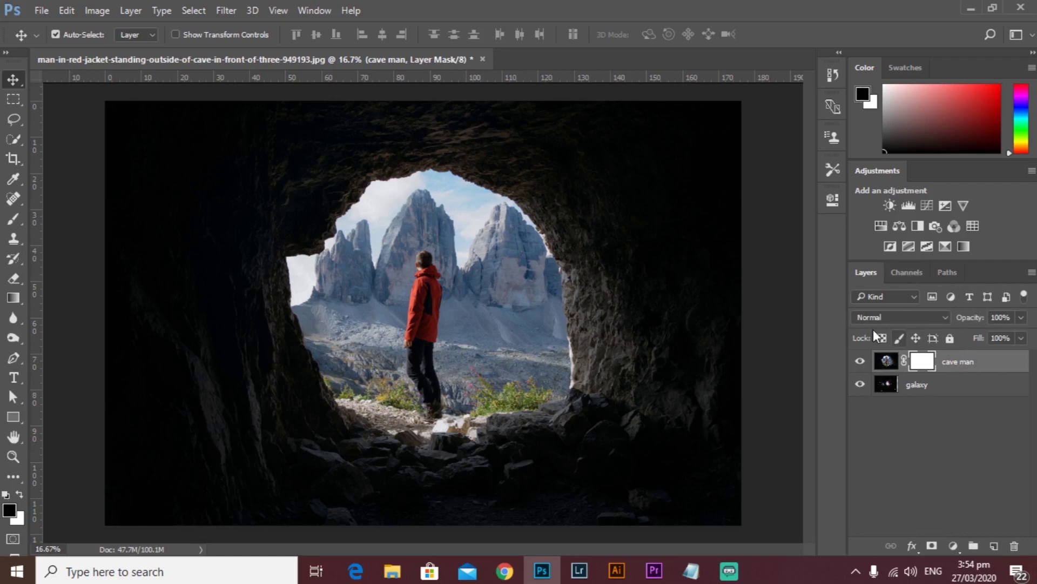
- Enlarge the layer thumbnails through the Layers panel options
click(1030, 274)
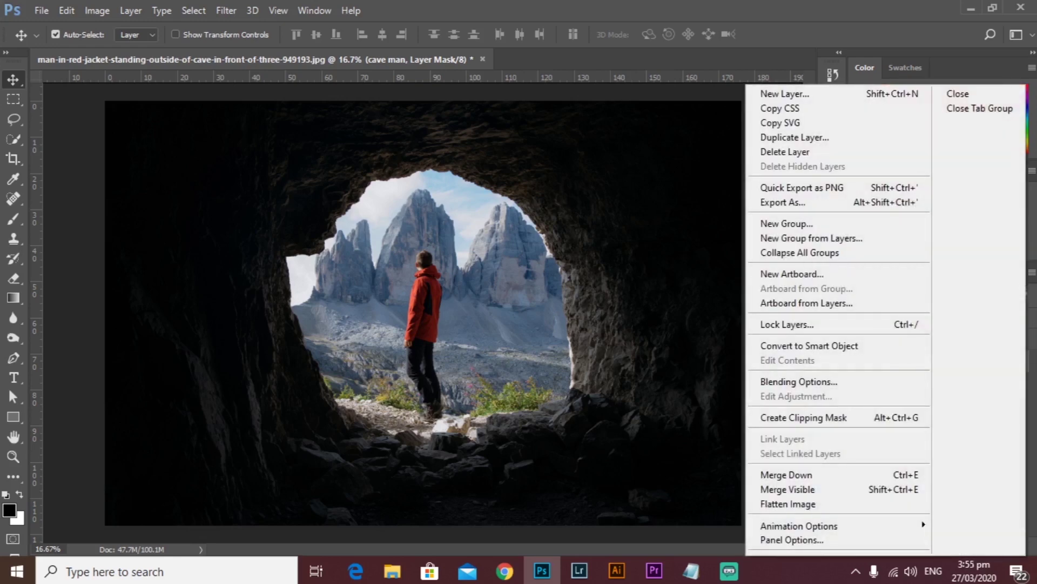
click(1033, 377)
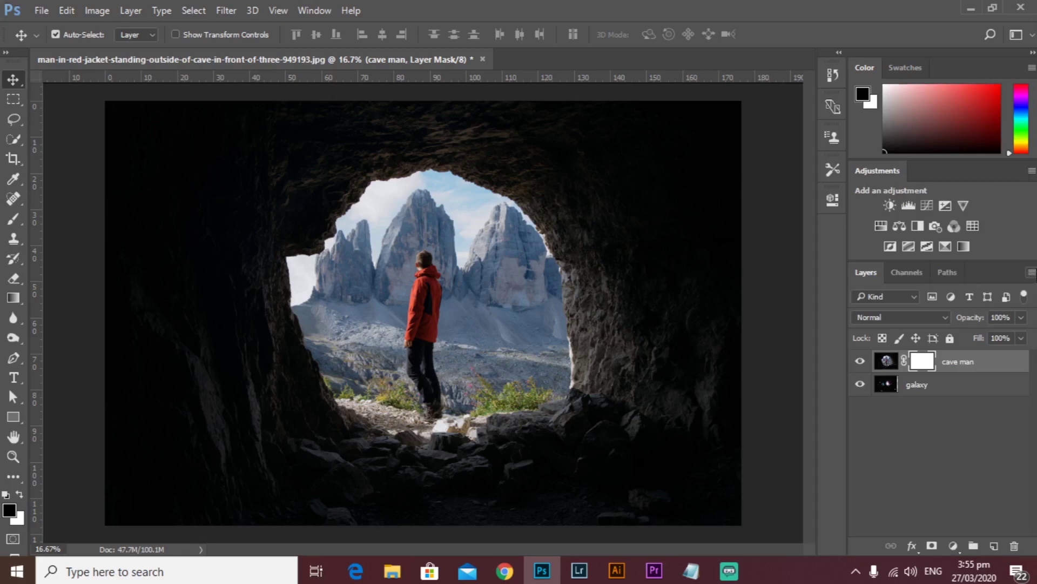
click(1031, 272)
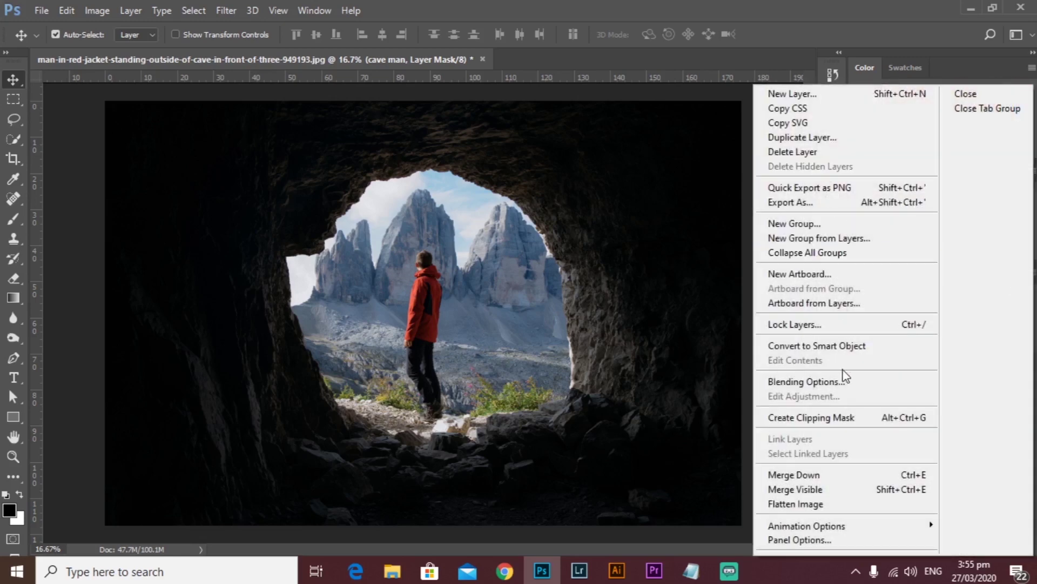
click(794, 540)
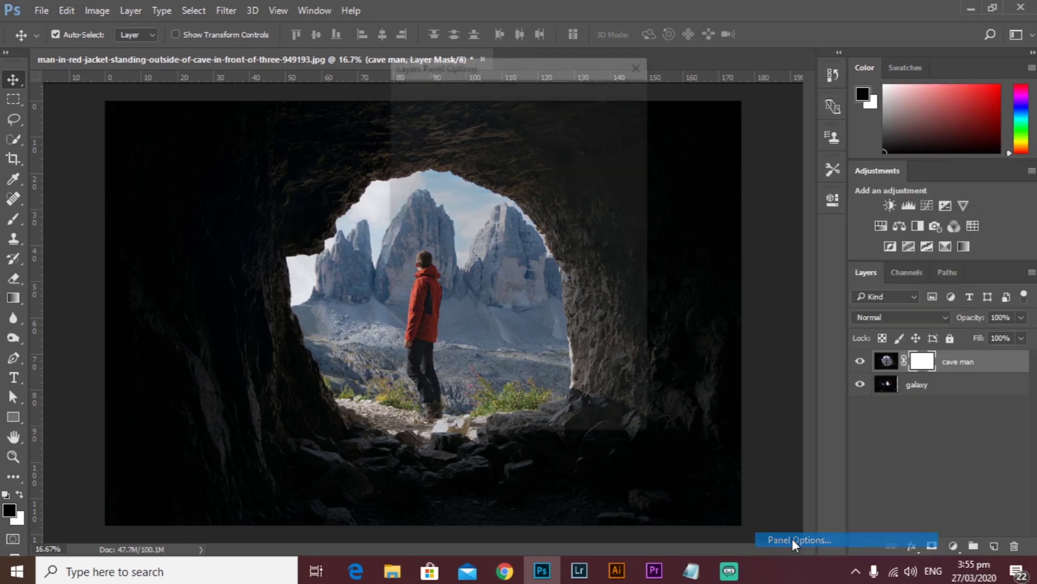
click(415, 240)
click(633, 100)
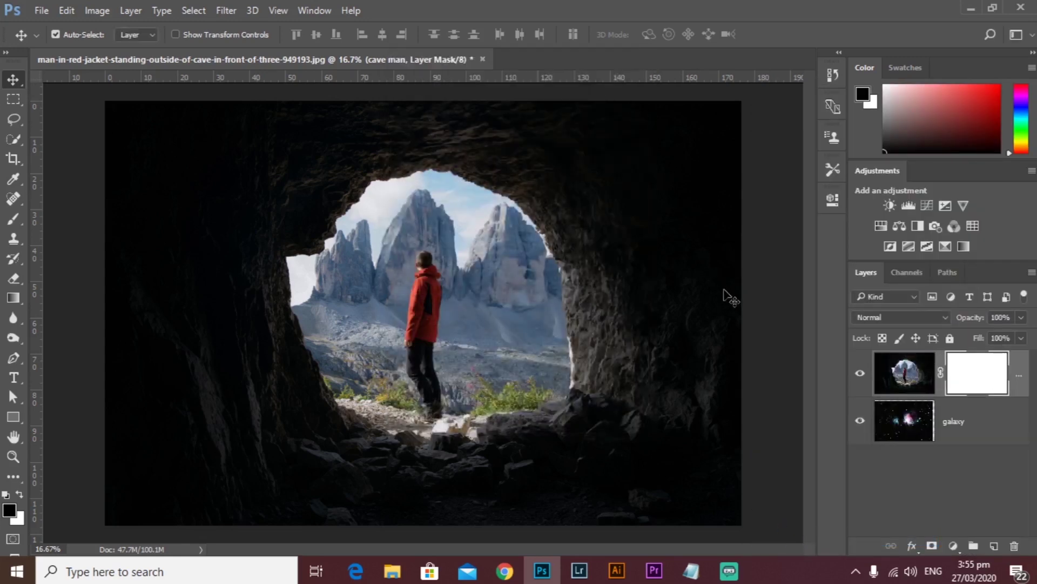
- Widen the Layers panel so the full layer names fit, keeping the neighbouring panel strip collapsed to icons
drag(805, 319, 777, 322)
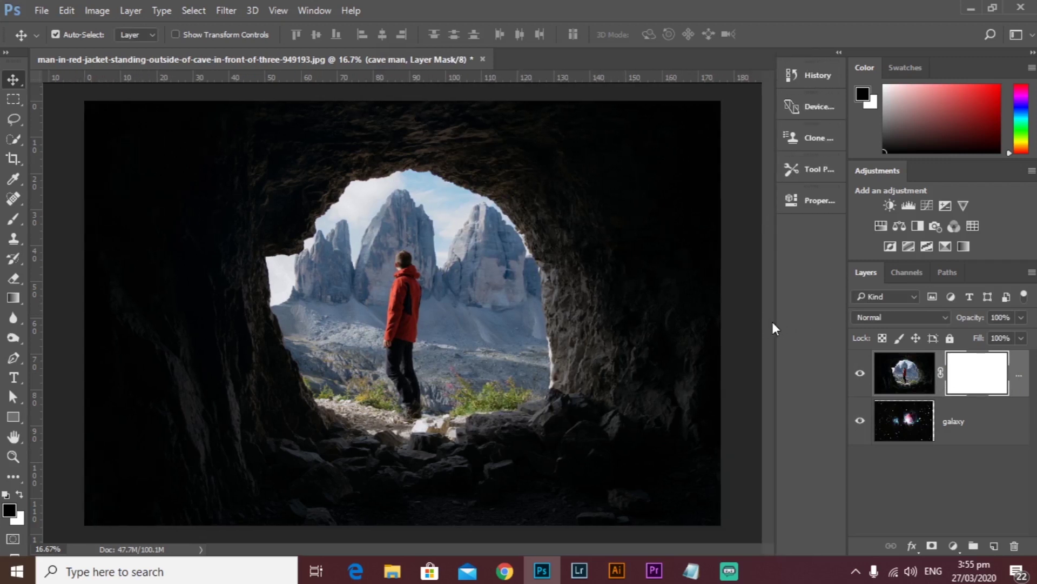
drag(845, 317, 803, 316)
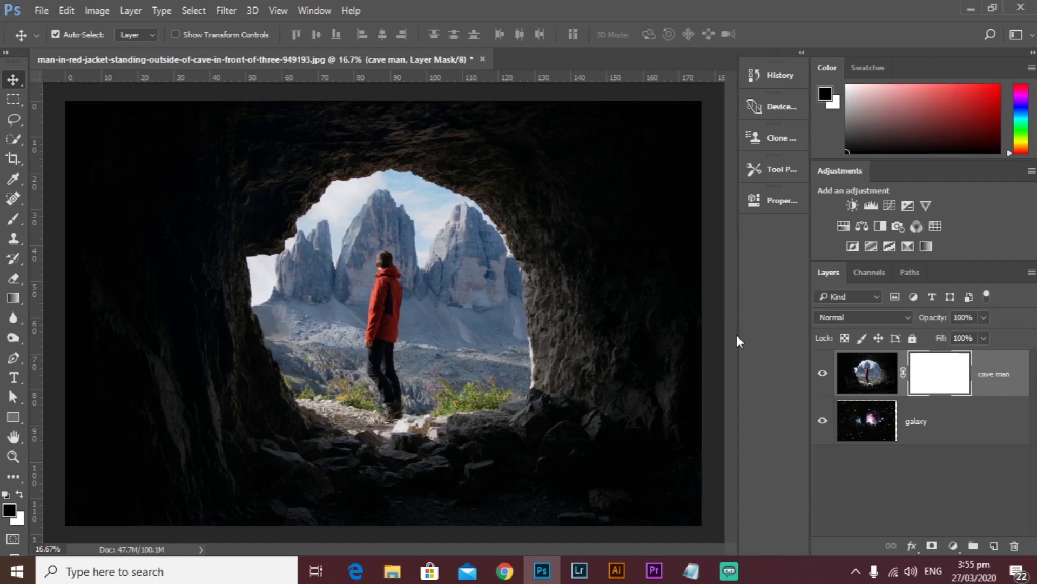
drag(738, 336, 788, 335)
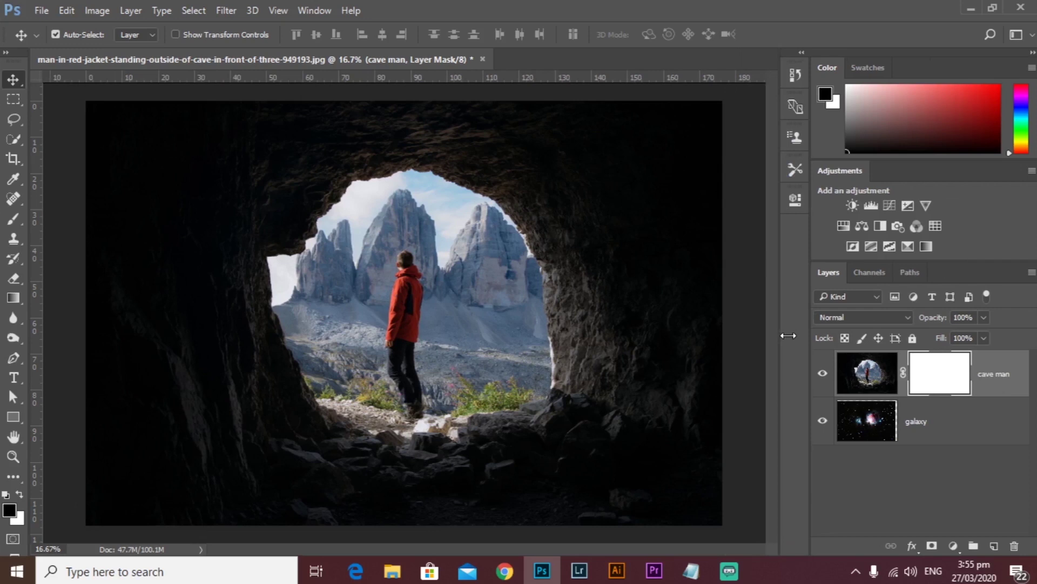
- Target the cave man layer mask and set up the Brush tool with a size of 800 px
click(906, 493)
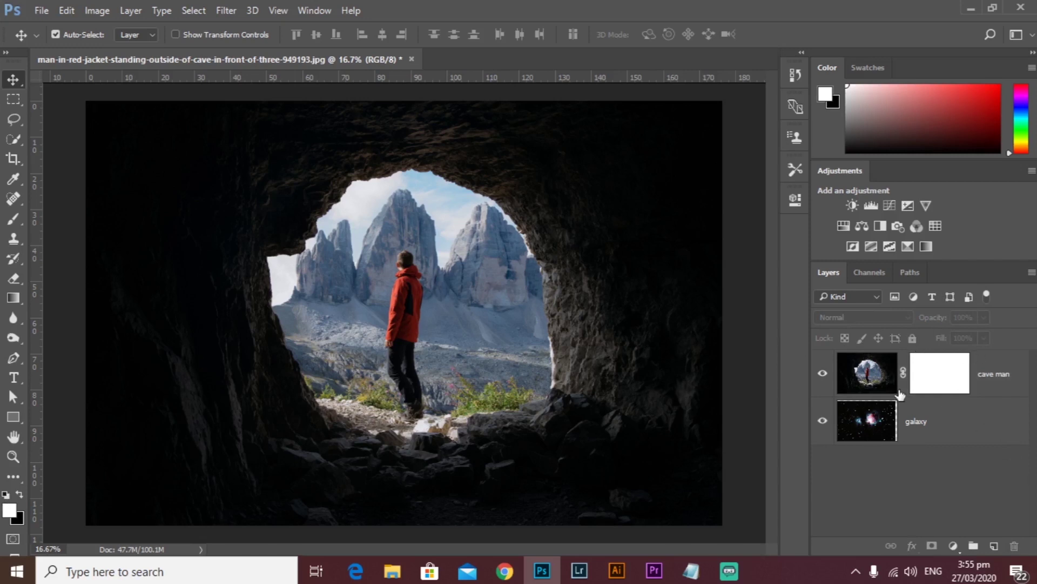
click(950, 379)
click(962, 384)
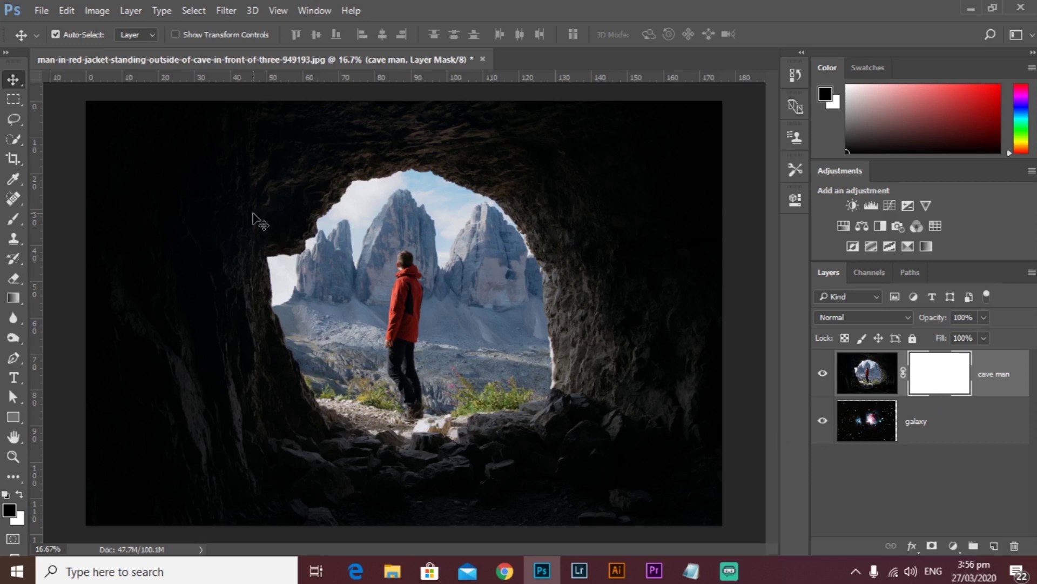
click(14, 219)
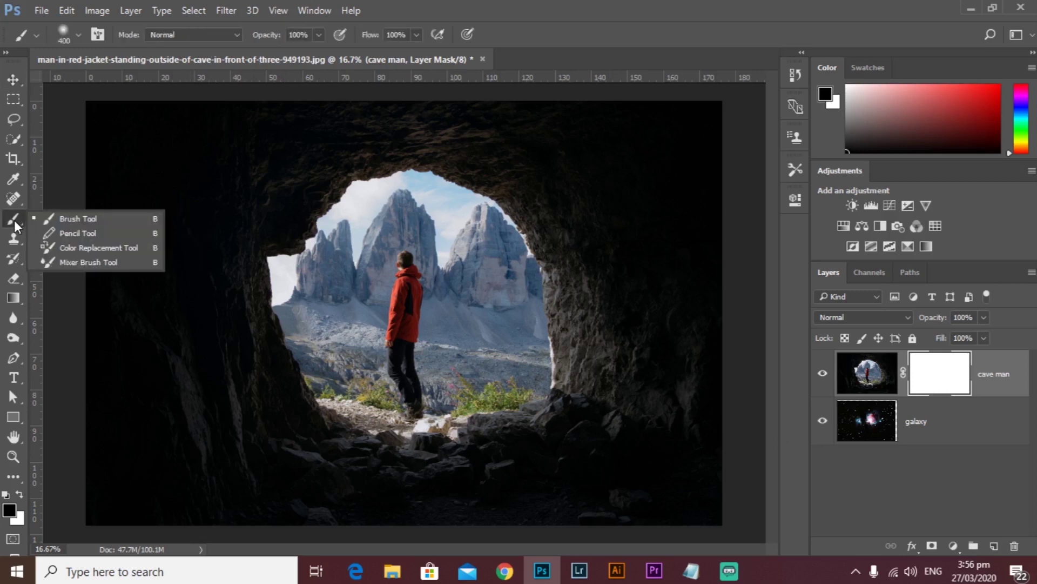
click(62, 218)
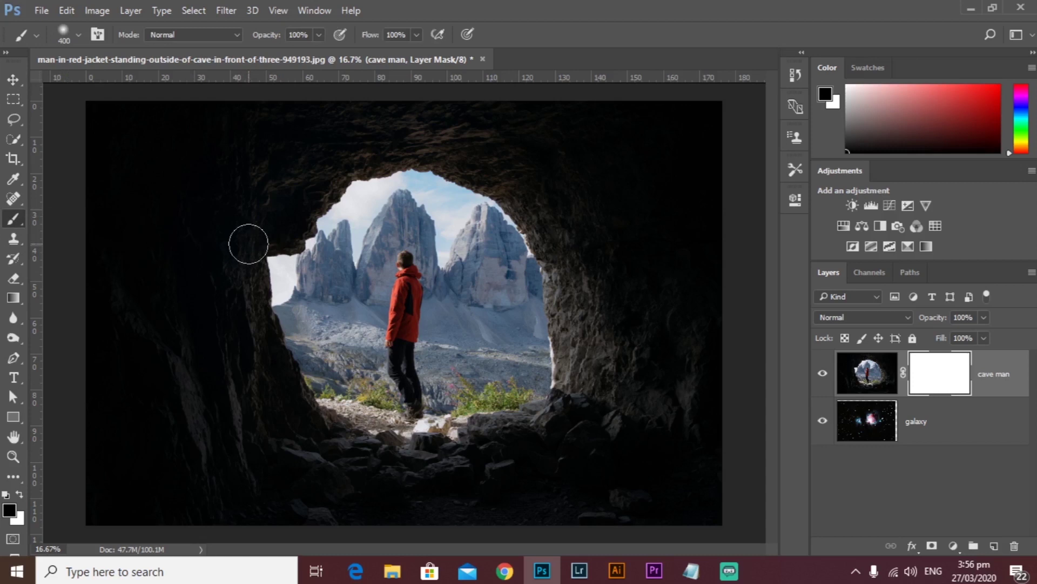
key(bracketright)
key(bracketright)
key(bracketright)
key(bracketright)
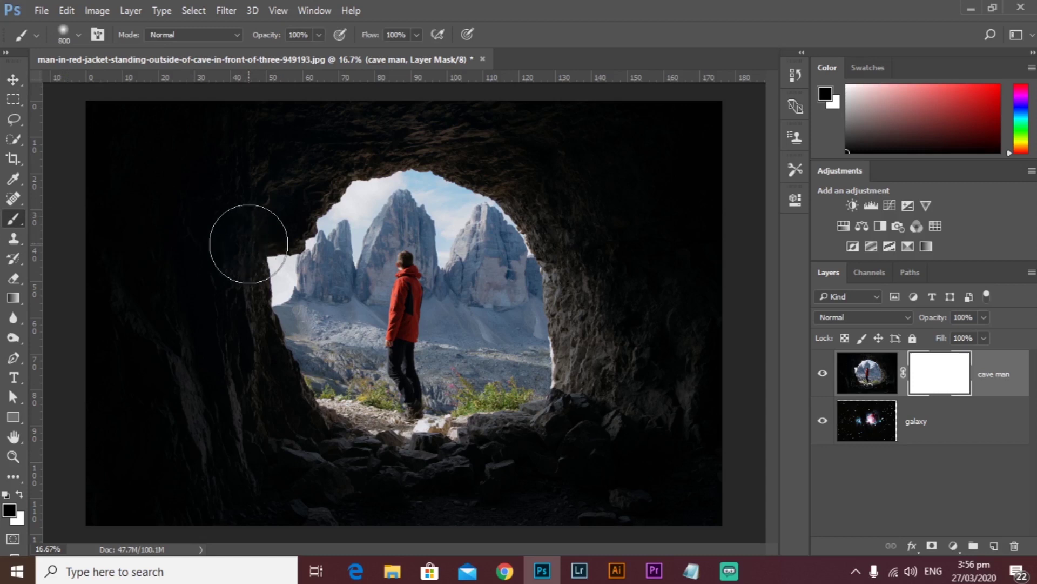
- Try painting the cave man mask in black over the cave roof and the man, and undo the strokes
click(9, 510)
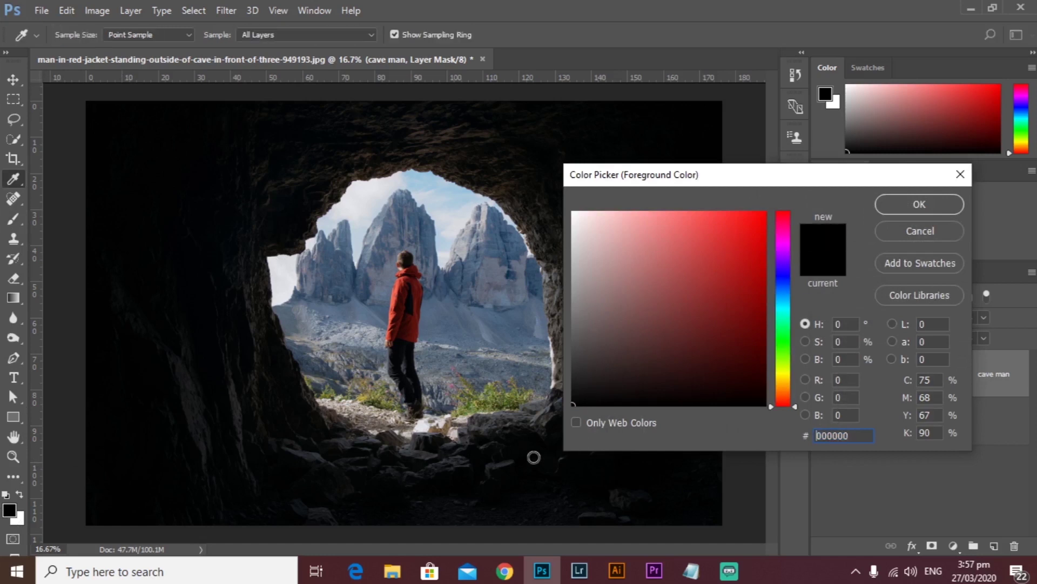
click(887, 201)
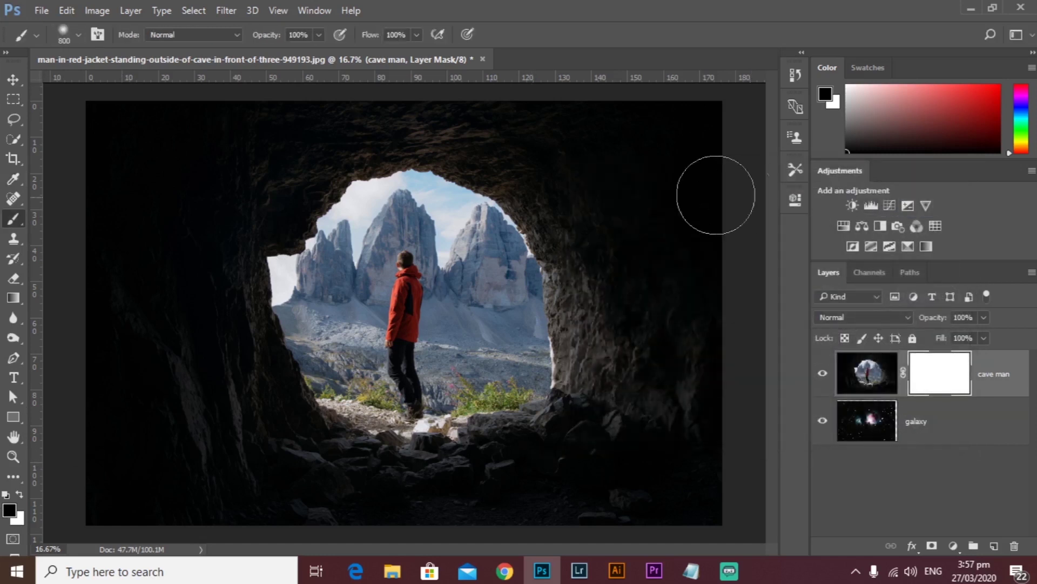
mouse_move(326, 172)
mouse_down()
mouse_move(479, 169)
mouse_move(233, 185)
mouse_move(593, 183)
mouse_move(246, 226)
mouse_move(511, 234)
mouse_move(553, 250)
mouse_move(294, 257)
mouse_move(512, 246)
mouse_up()
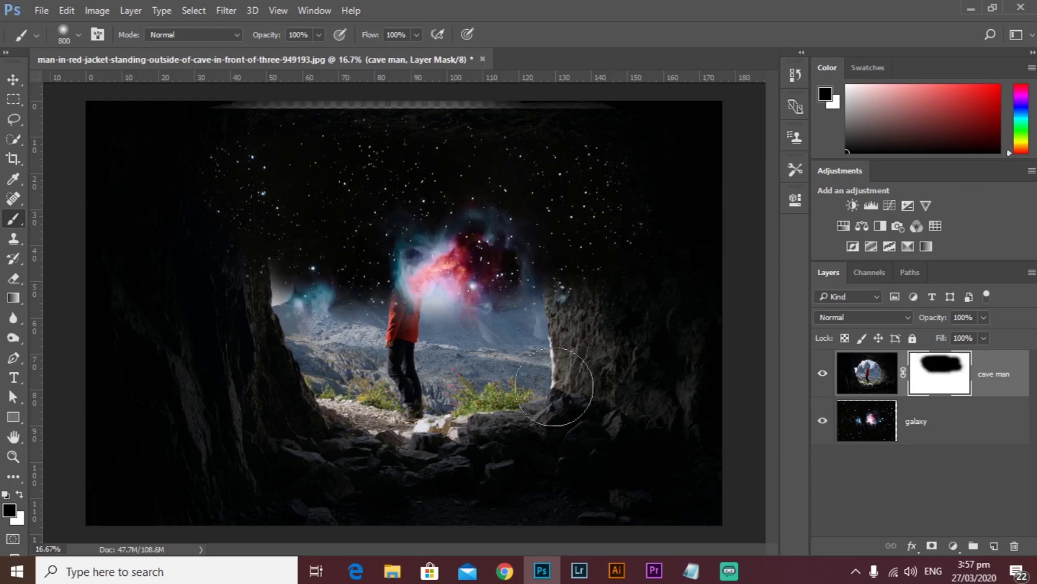
mouse_move(281, 373)
mouse_down()
mouse_move(432, 377)
mouse_move(345, 379)
mouse_move(292, 401)
mouse_up()
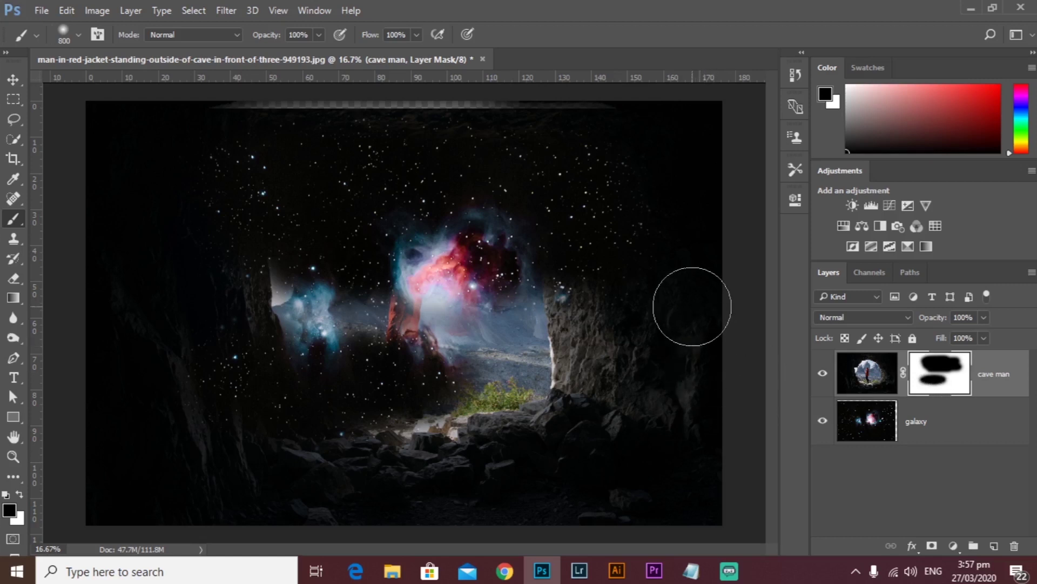
key(ctrl+z)
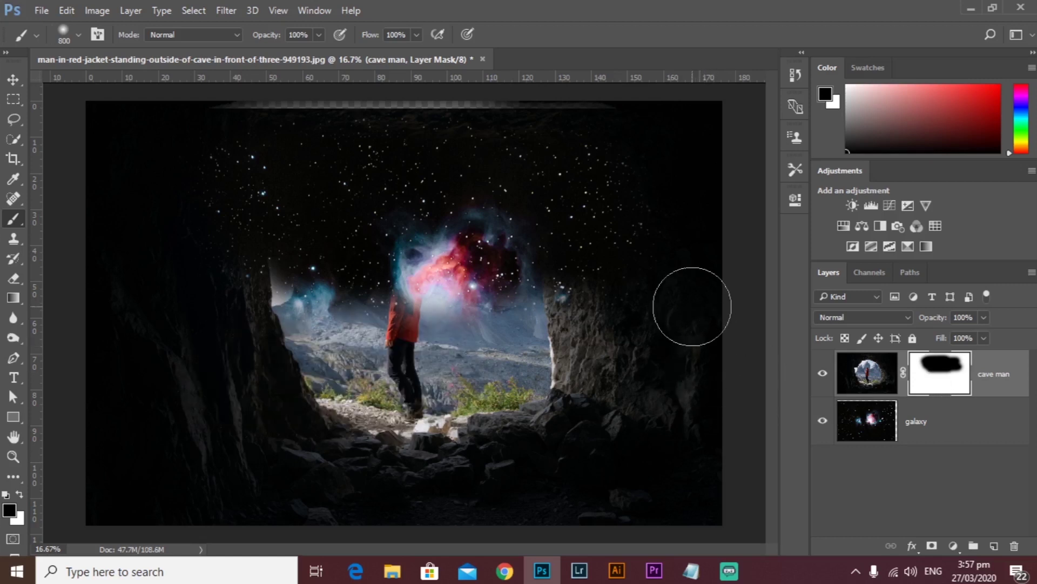
key(ctrl+z)
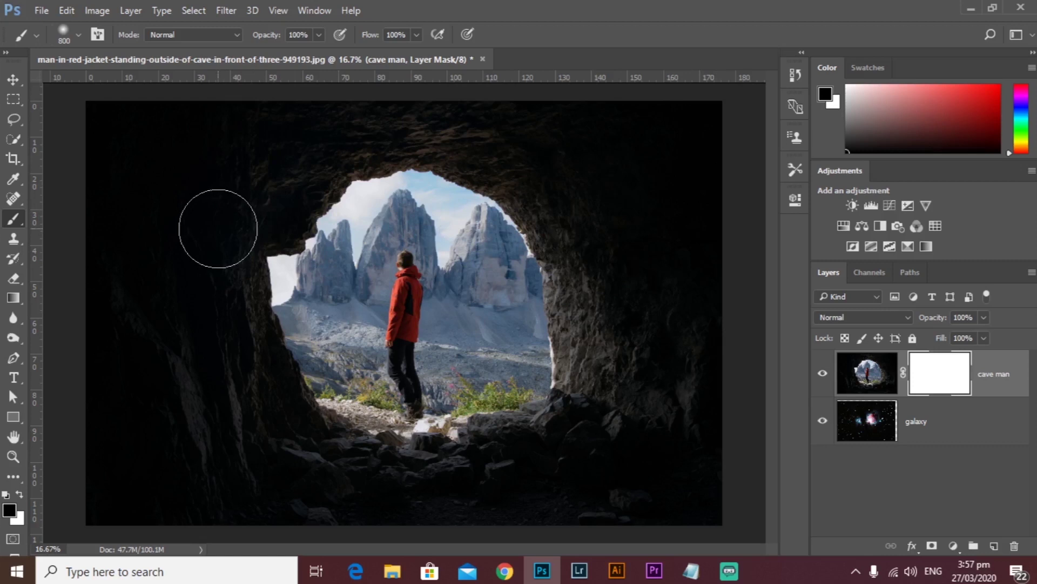
- Try painting black directly on the cave man image instead of its mask, and undo the strokes
click(867, 381)
click(934, 375)
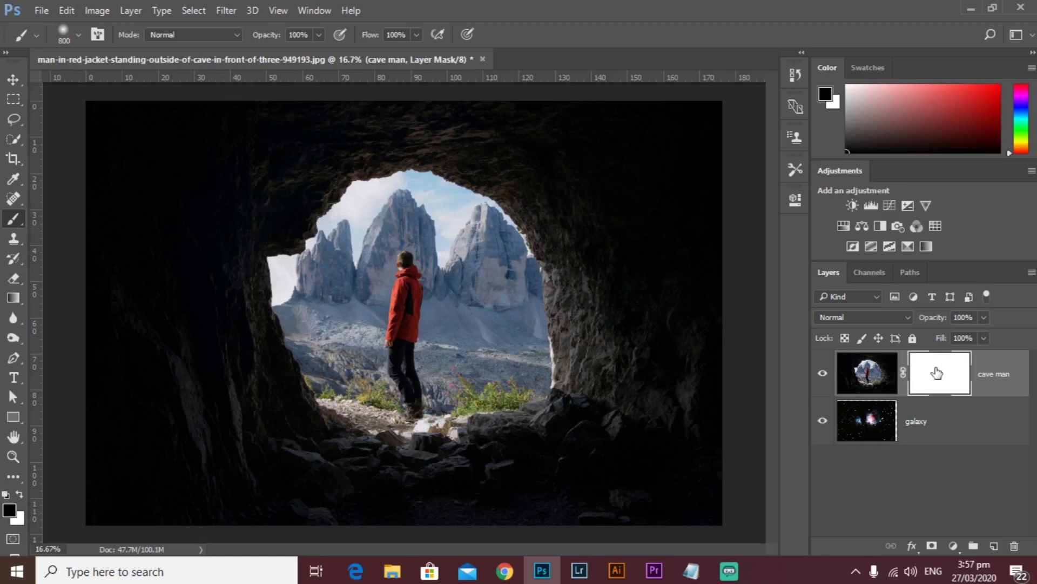
click(862, 381)
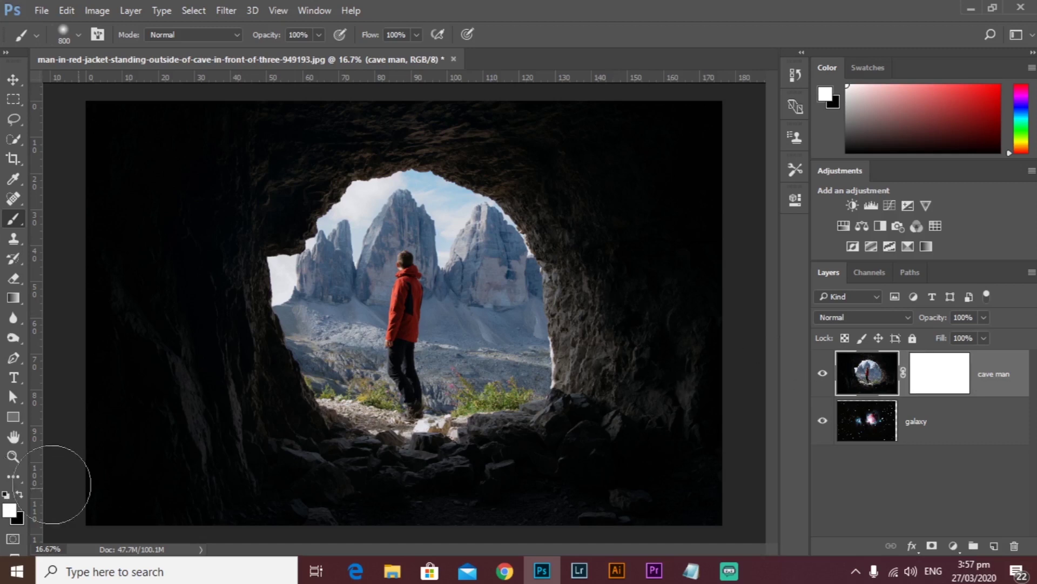
click(20, 494)
mouse_move(290, 231)
mouse_down()
mouse_move(440, 375)
mouse_move(454, 231)
mouse_move(331, 238)
mouse_move(294, 378)
mouse_up()
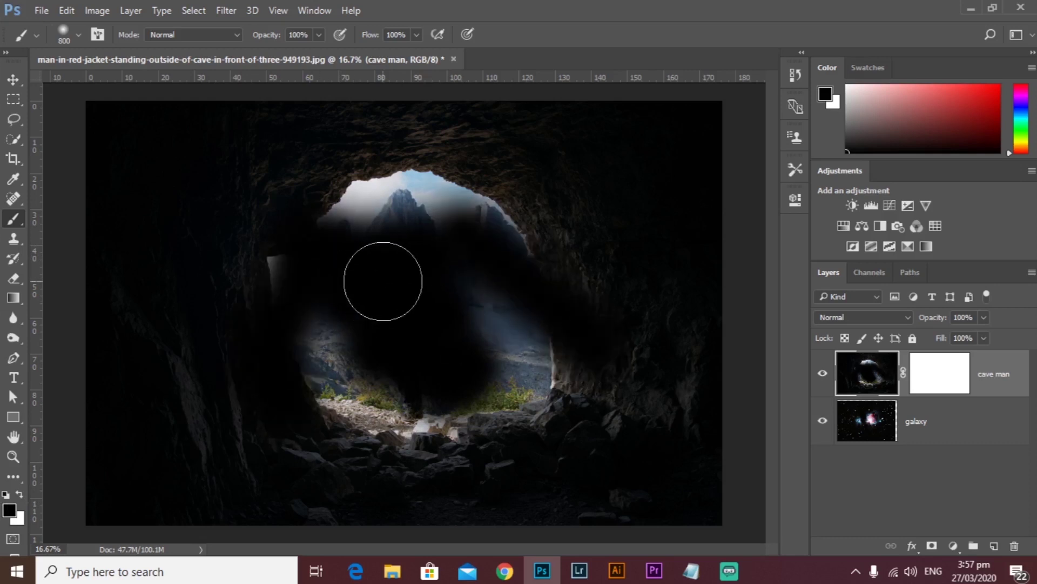
key(ctrl+z)
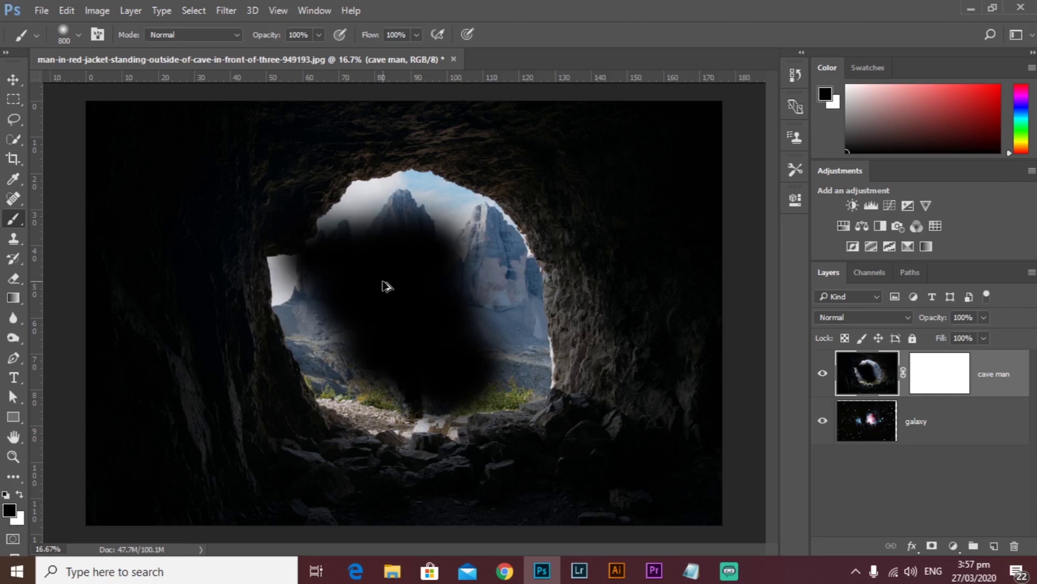
key(ctrl+z)
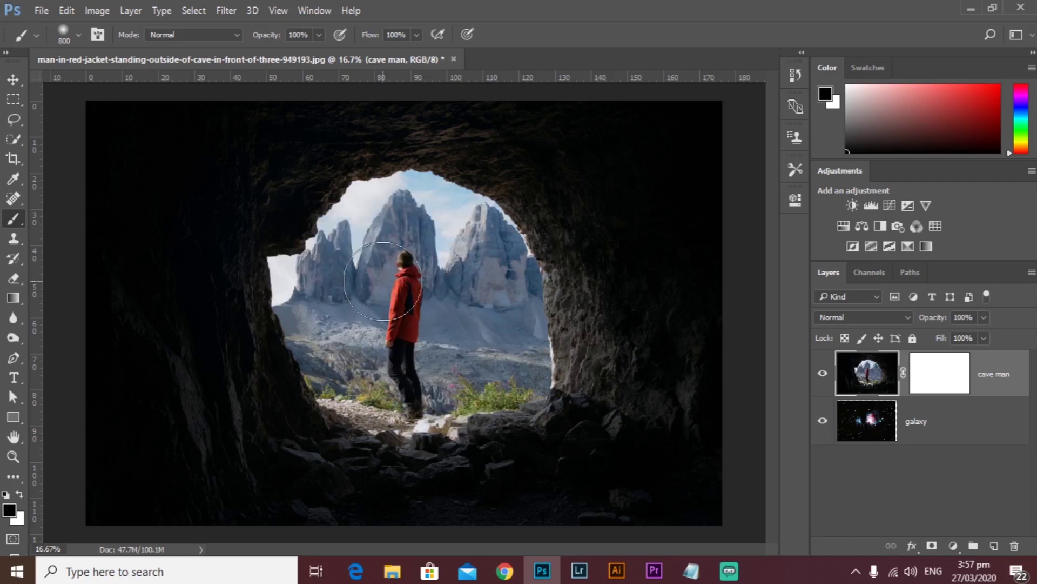
- Reduce the brush to 600 px and paint black on the cave man mask over the man and the lower part of the opening
click(940, 376)
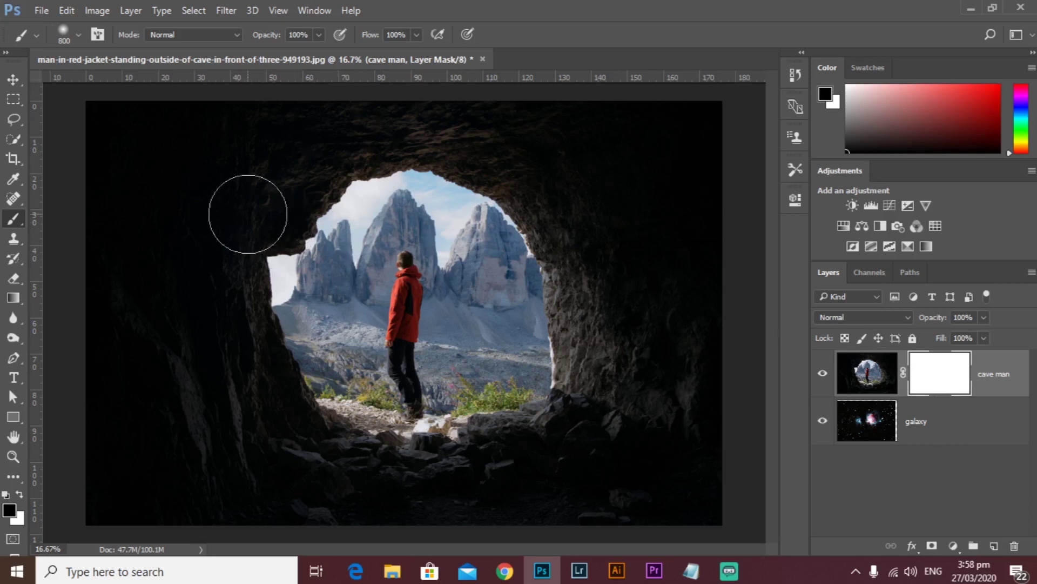
key(bracketleft)
key(bracketleft)
drag(405, 297, 411, 319)
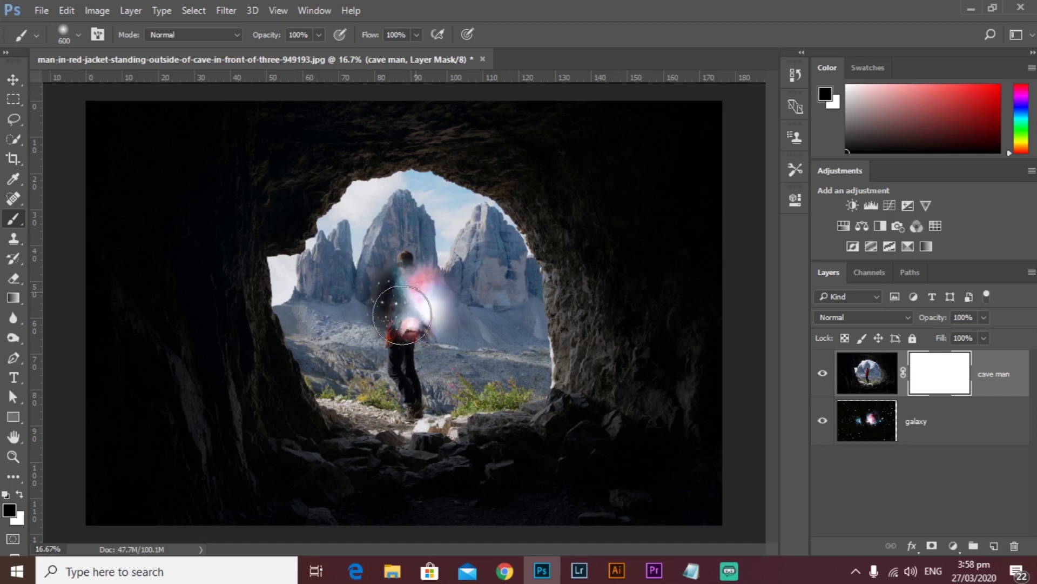
mouse_move(389, 346)
mouse_down()
mouse_move(350, 308)
mouse_move(355, 321)
mouse_move(337, 323)
mouse_move(305, 301)
mouse_move(333, 374)
mouse_move(355, 393)
mouse_move(341, 388)
mouse_move(387, 404)
mouse_move(439, 400)
mouse_move(452, 414)
mouse_move(517, 386)
mouse_move(529, 331)
mouse_up()
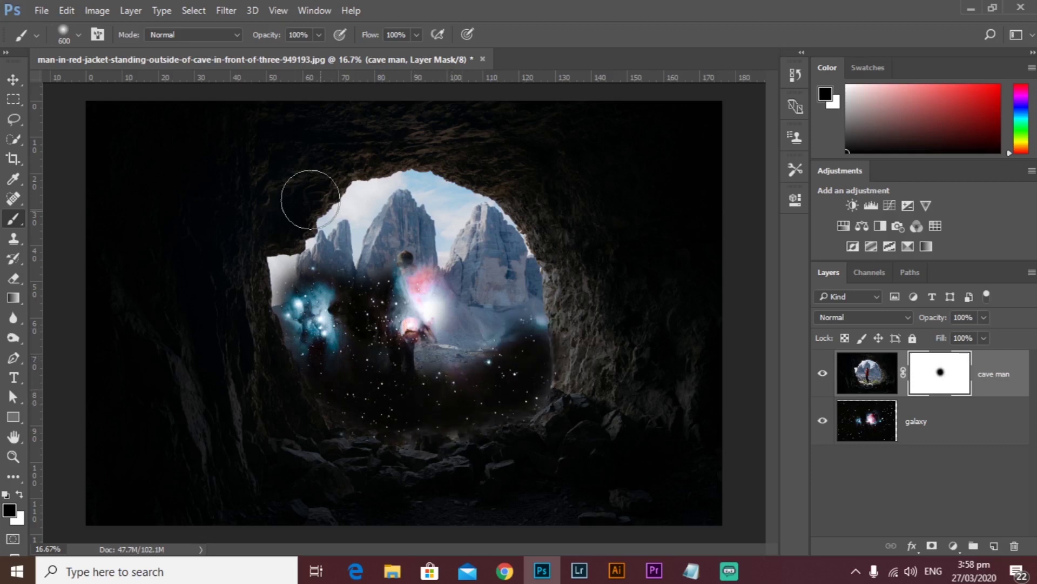
- Check the brush size and hardness, and paint the remaining mountains and sky black on the cave man mask
click(79, 34)
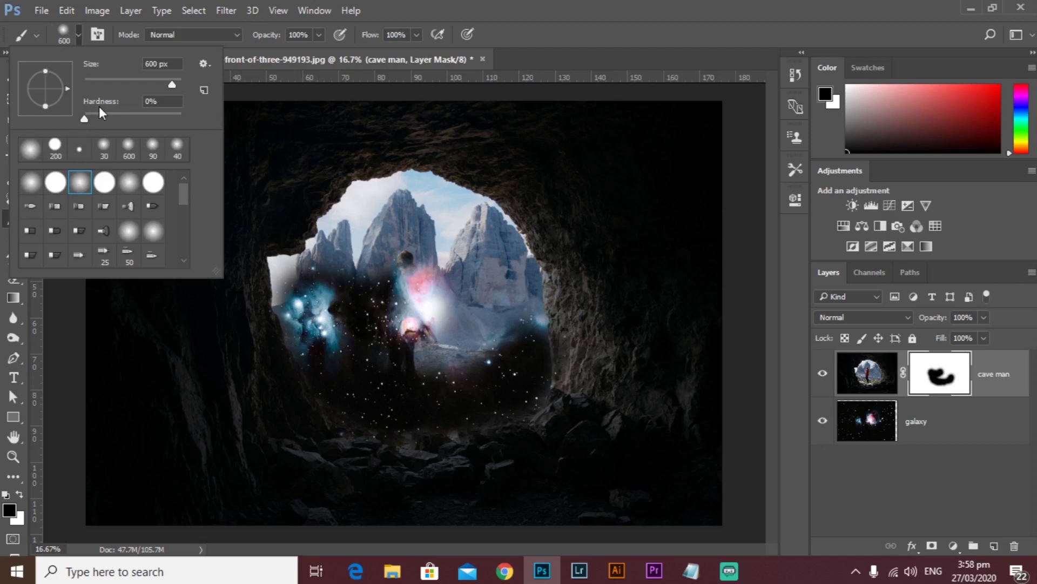
click(77, 35)
mouse_move(393, 317)
mouse_down()
mouse_move(431, 319)
mouse_move(444, 334)
mouse_move(492, 325)
mouse_move(509, 299)
mouse_move(517, 326)
mouse_move(501, 259)
mouse_move(478, 223)
mouse_move(409, 202)
mouse_move(420, 201)
mouse_move(368, 203)
mouse_move(298, 282)
mouse_move(298, 304)
mouse_move(286, 275)
mouse_move(324, 298)
mouse_move(271, 258)
mouse_move(290, 321)
mouse_move(272, 276)
mouse_move(291, 300)
mouse_up()
- Reduce the brush to 300 px and refine the mask along the edges of the cave opening
key(bracketleft)
key(bracketleft)
key(bracketleft)
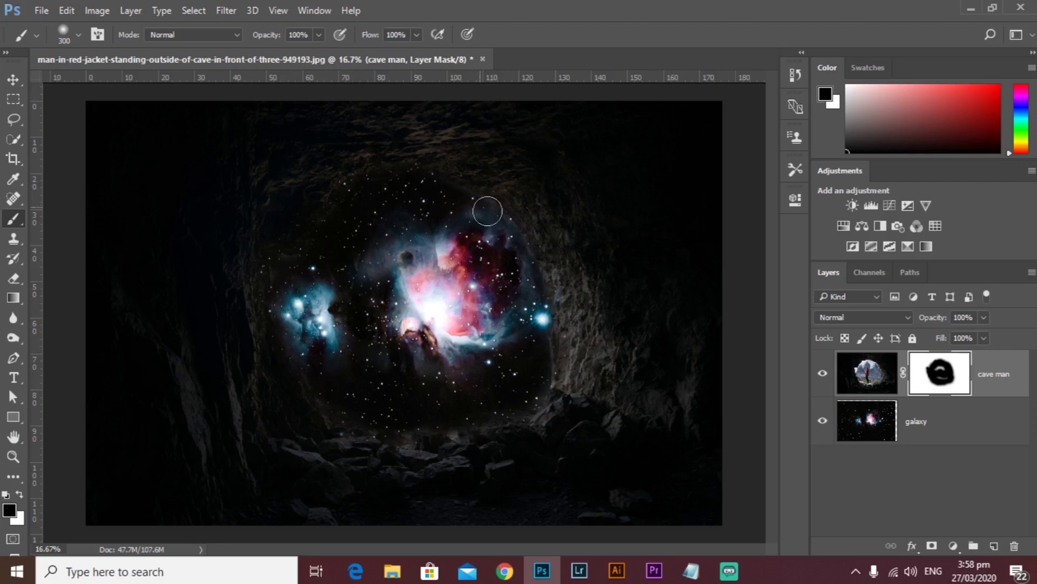
drag(452, 190, 430, 186)
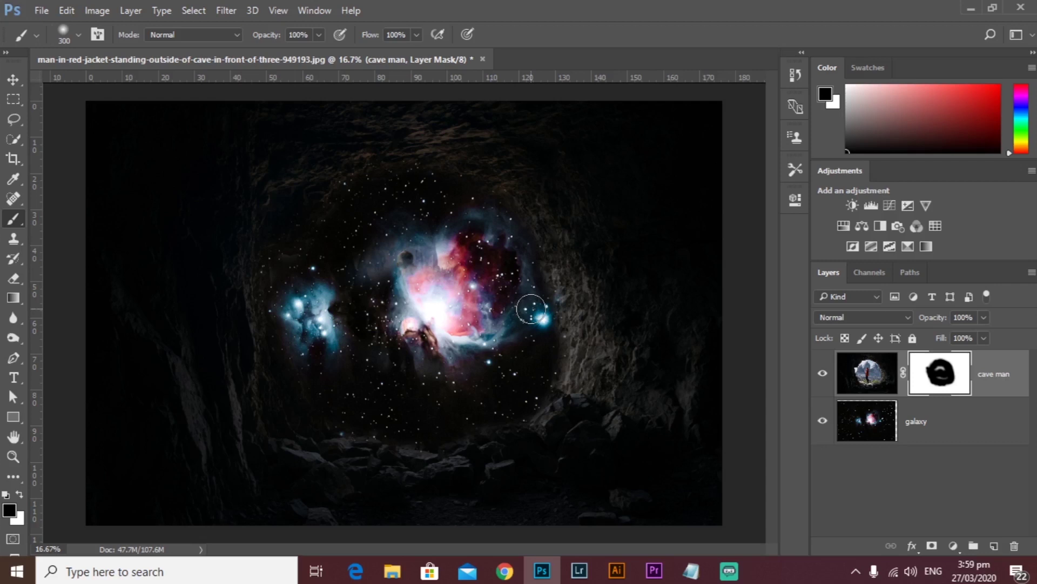
- Paint white on the cave man mask with a 400 px brush to bring back the original opening, and repaint the opening black
mouse_move(531, 309)
mouse_down()
mouse_move(554, 253)
mouse_move(571, 273)
mouse_move(570, 332)
mouse_move(538, 361)
mouse_move(569, 321)
mouse_move(562, 387)
mouse_move(571, 299)
mouse_move(541, 298)
mouse_move(573, 296)
mouse_up()
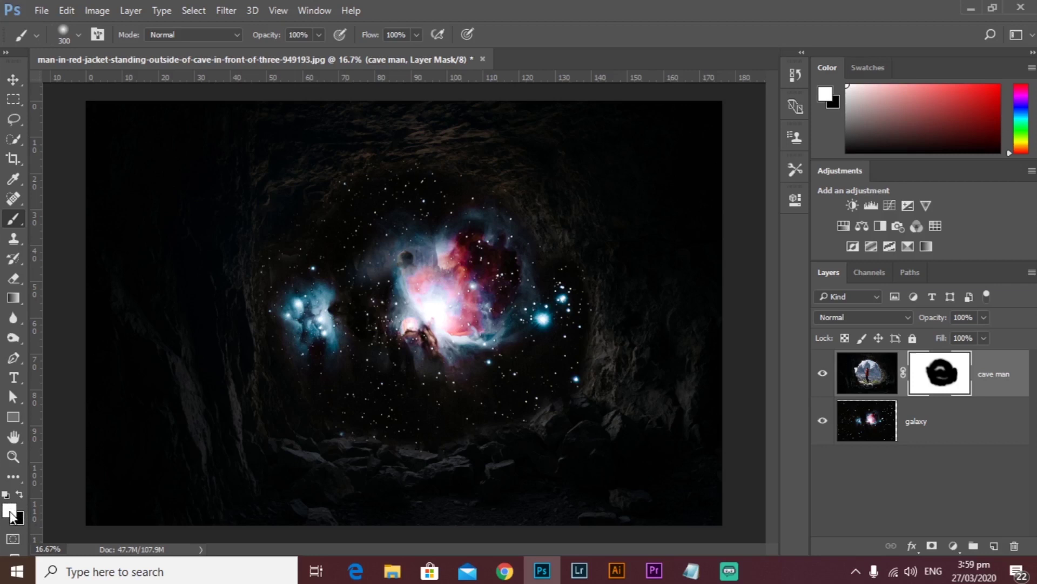
click(11, 509)
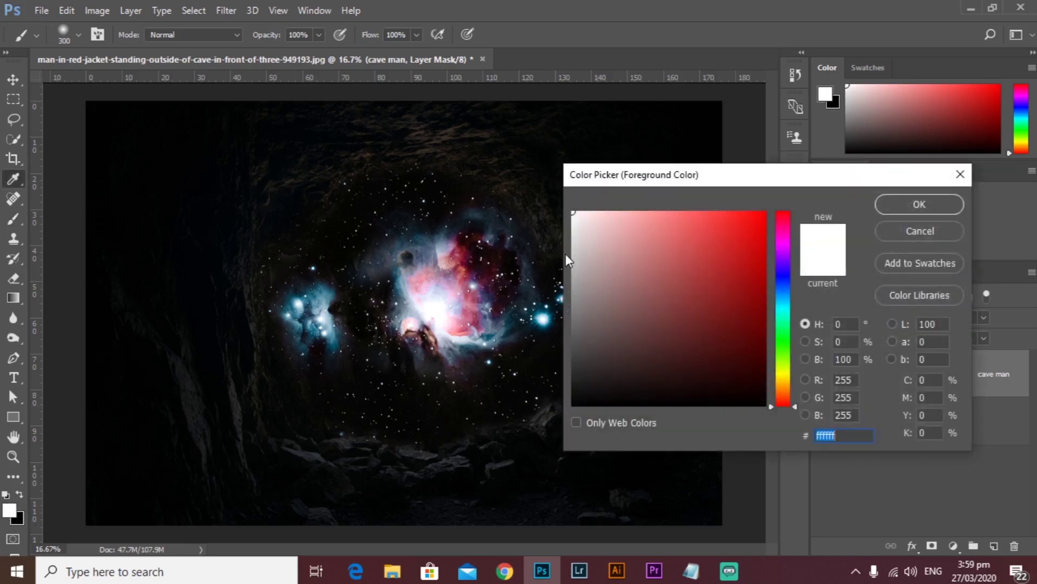
click(901, 201)
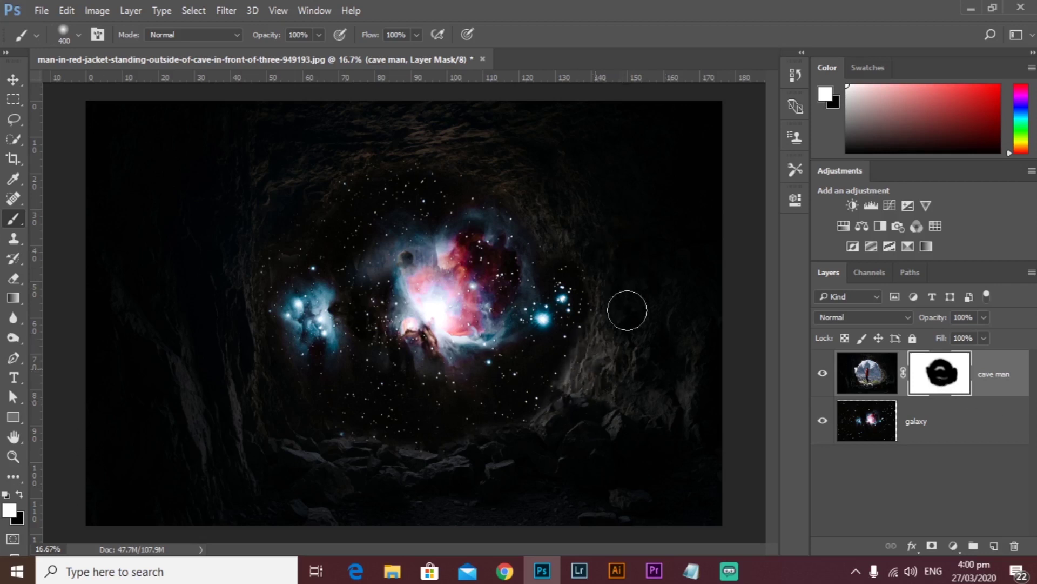
mouse_move(600, 308)
mouse_down()
mouse_move(574, 320)
mouse_move(542, 405)
mouse_move(541, 281)
mouse_move(527, 408)
mouse_move(500, 431)
mouse_move(519, 438)
mouse_up()
mouse_move(553, 311)
mouse_down()
mouse_move(546, 234)
mouse_move(506, 196)
mouse_move(429, 162)
mouse_move(358, 163)
mouse_move(403, 162)
mouse_move(461, 181)
mouse_move(547, 285)
mouse_move(456, 211)
mouse_move(519, 336)
mouse_move(519, 377)
mouse_move(489, 411)
mouse_move(434, 433)
mouse_move(447, 459)
mouse_move(417, 439)
mouse_move(480, 447)
mouse_up()
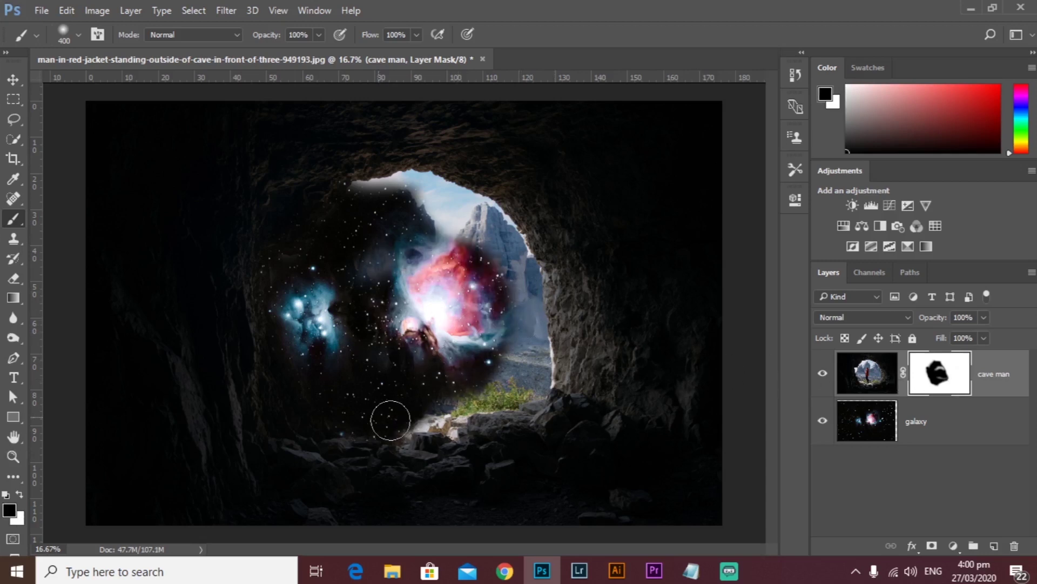
mouse_move(389, 419)
mouse_down()
mouse_move(430, 406)
mouse_move(447, 429)
mouse_move(436, 427)
mouse_move(446, 420)
mouse_move(450, 432)
mouse_move(459, 402)
mouse_move(493, 393)
mouse_move(466, 396)
mouse_move(470, 405)
mouse_move(533, 385)
mouse_move(537, 364)
mouse_move(525, 310)
mouse_move(530, 346)
mouse_move(505, 342)
mouse_move(487, 281)
mouse_move(453, 277)
mouse_move(430, 238)
mouse_move(490, 303)
mouse_move(520, 313)
mouse_move(514, 255)
mouse_move(487, 223)
mouse_move(426, 204)
mouse_move(355, 200)
mouse_move(430, 190)
mouse_move(388, 188)
mouse_move(354, 194)
mouse_move(439, 196)
mouse_move(483, 229)
mouse_move(419, 189)
mouse_move(492, 220)
mouse_move(531, 299)
mouse_move(527, 385)
mouse_move(456, 421)
mouse_up()
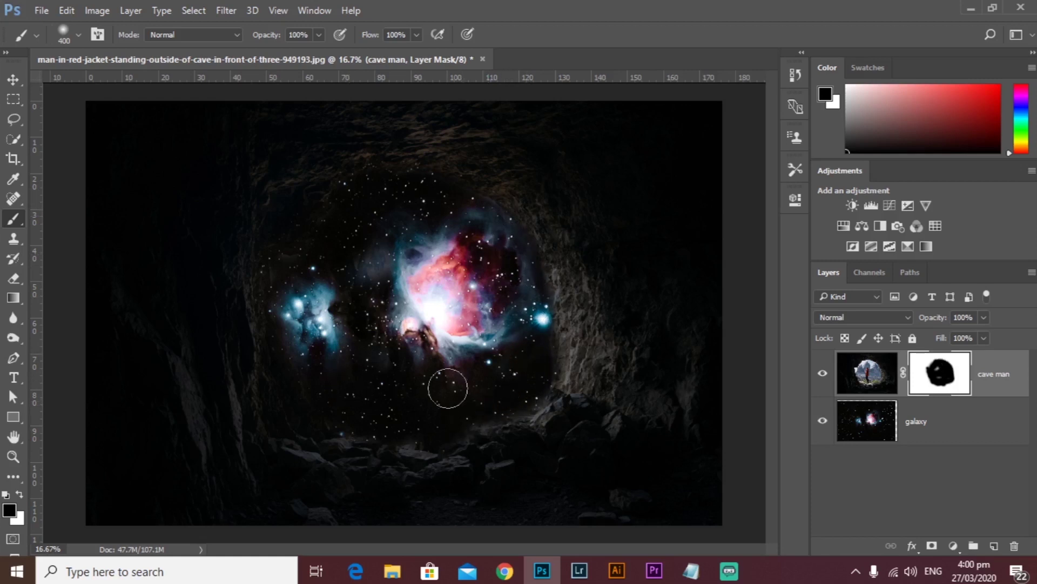
- Delete the cave man layer's mask without applying it
drag(940, 380, 1022, 548)
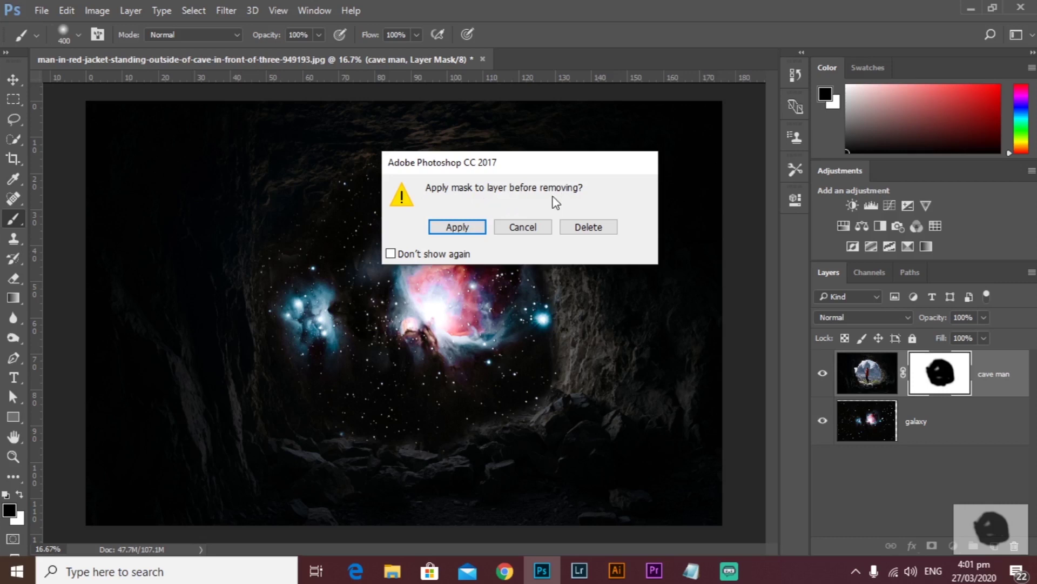
click(596, 229)
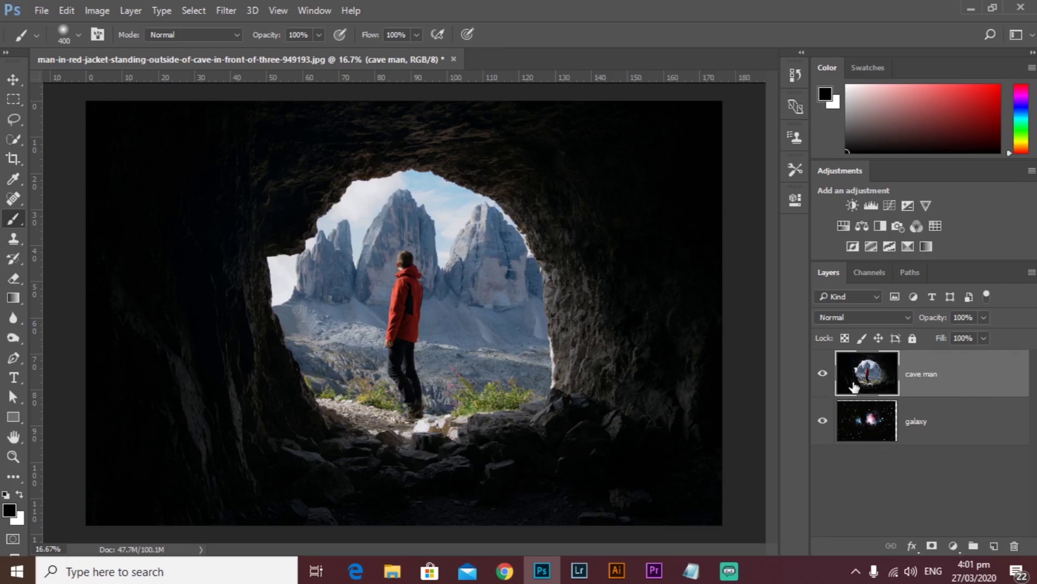
click(931, 545)
drag(932, 367, 1014, 546)
click(588, 227)
- Select the whole cave opening, including the man, with the Quick Selection tool and add a mask from it to the cave man layer
click(12, 201)
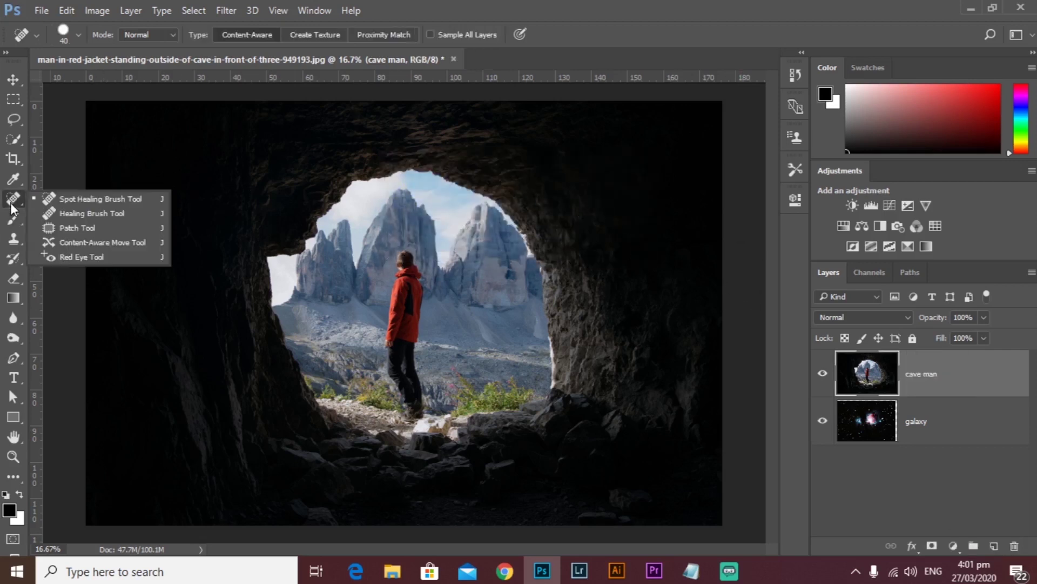
click(12, 138)
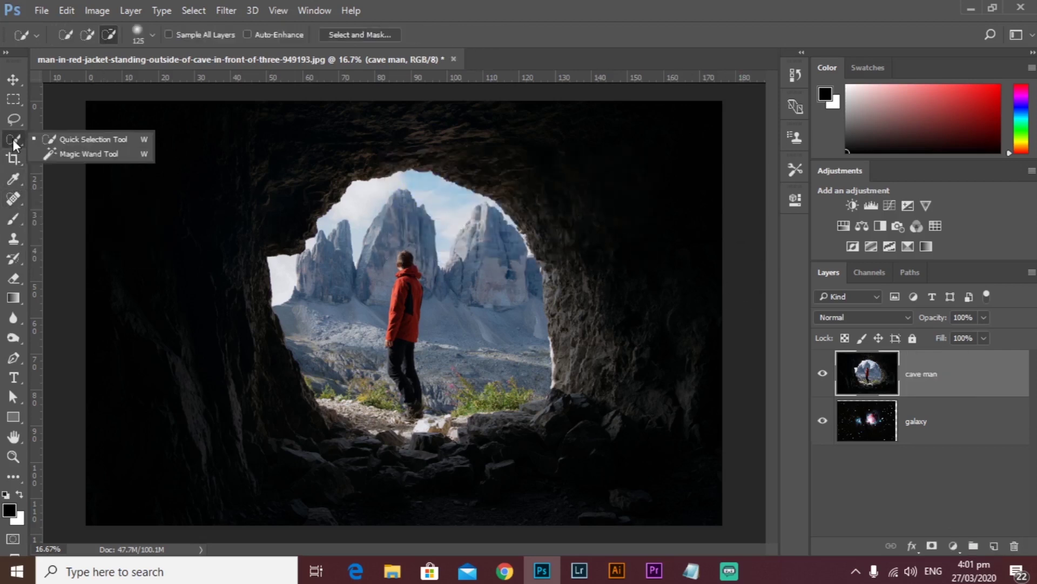
click(93, 139)
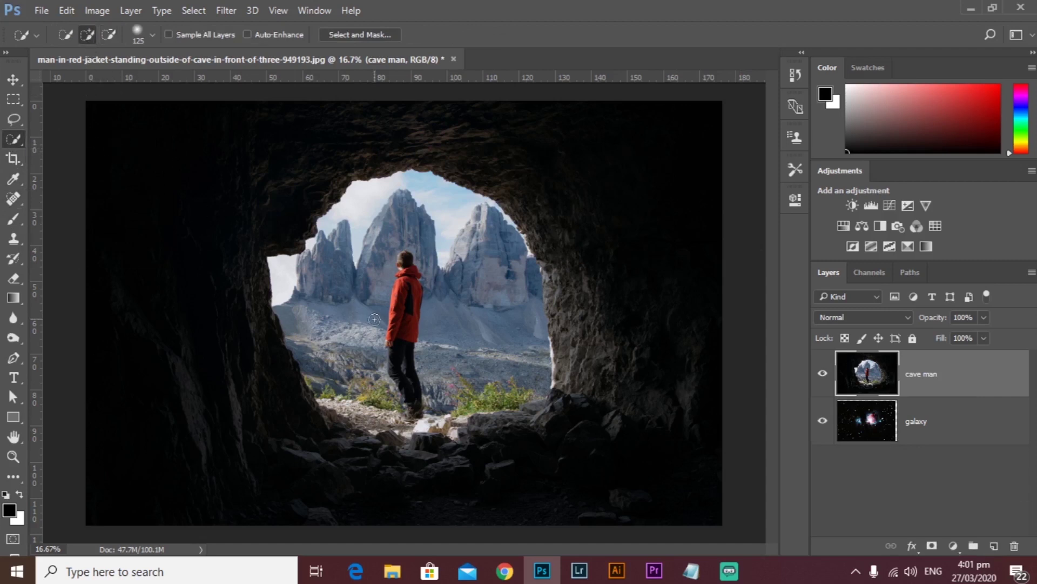
mouse_move(378, 334)
mouse_down()
mouse_move(286, 254)
mouse_move(275, 287)
mouse_move(341, 392)
mouse_up()
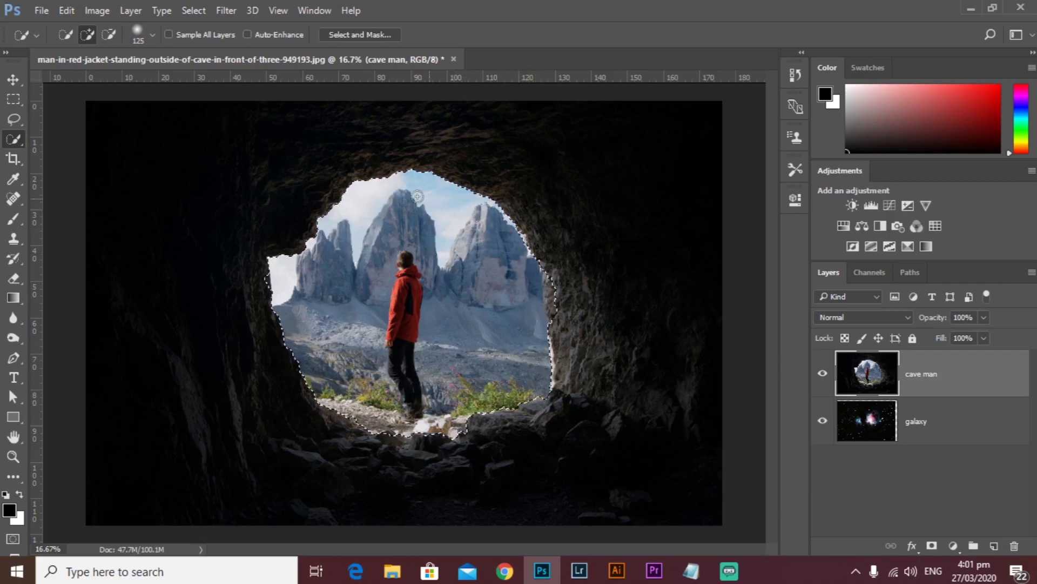
key(alt)
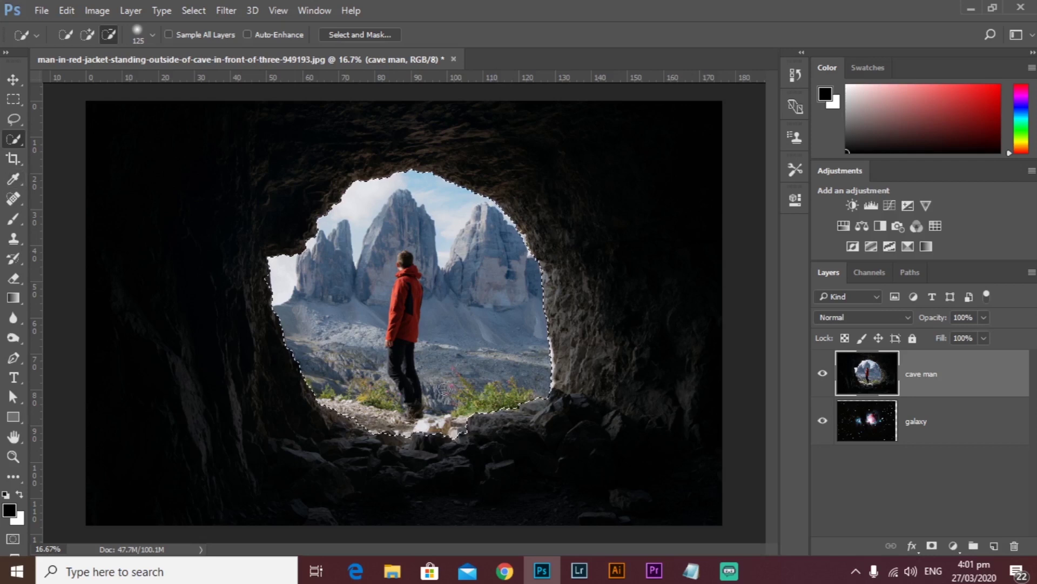
click(931, 547)
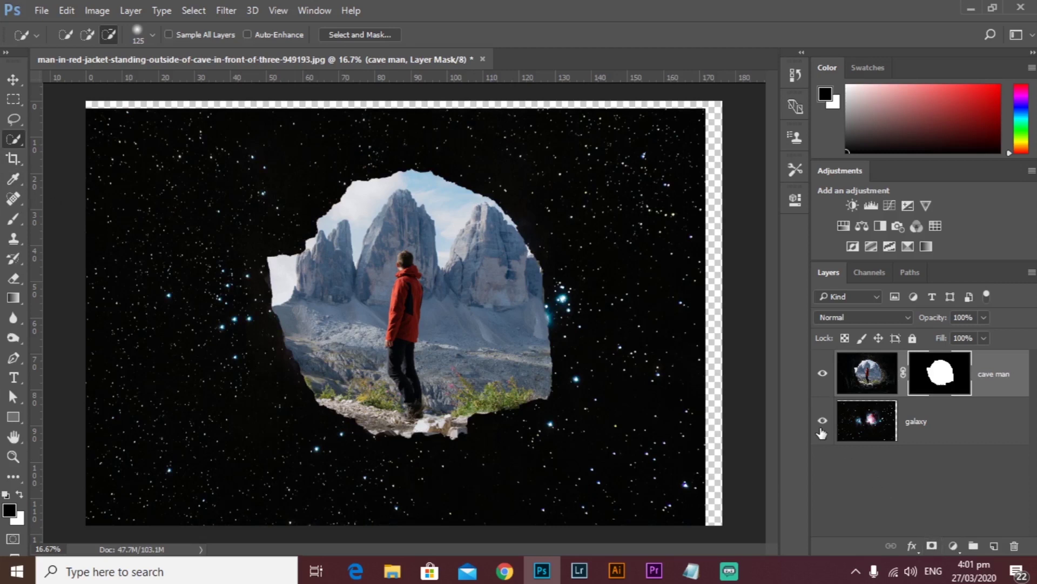
- Invert the cave man layer's mask to show the galaxy through the opening
key(v)
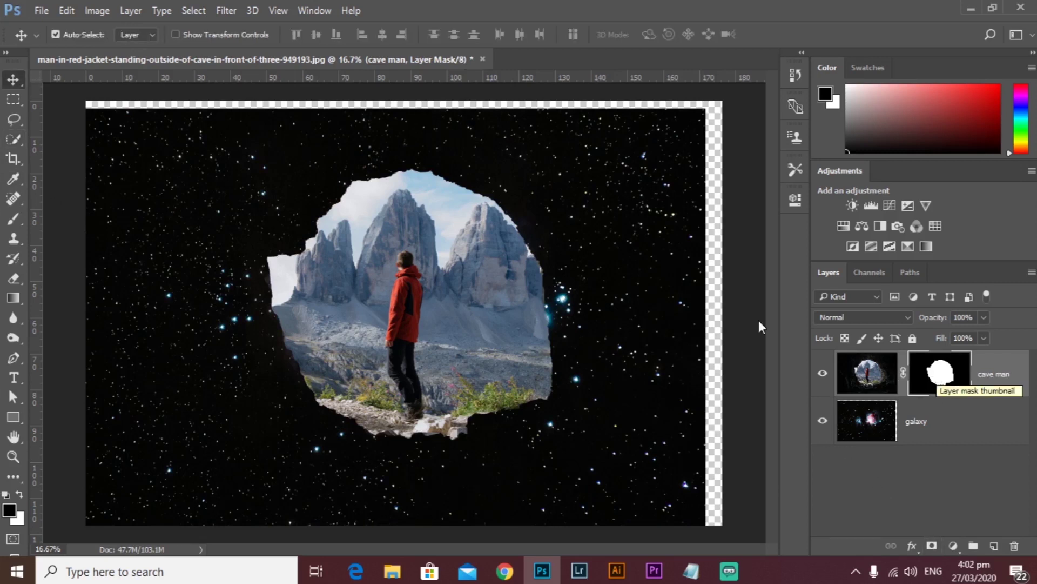
drag(415, 296, 413, 291)
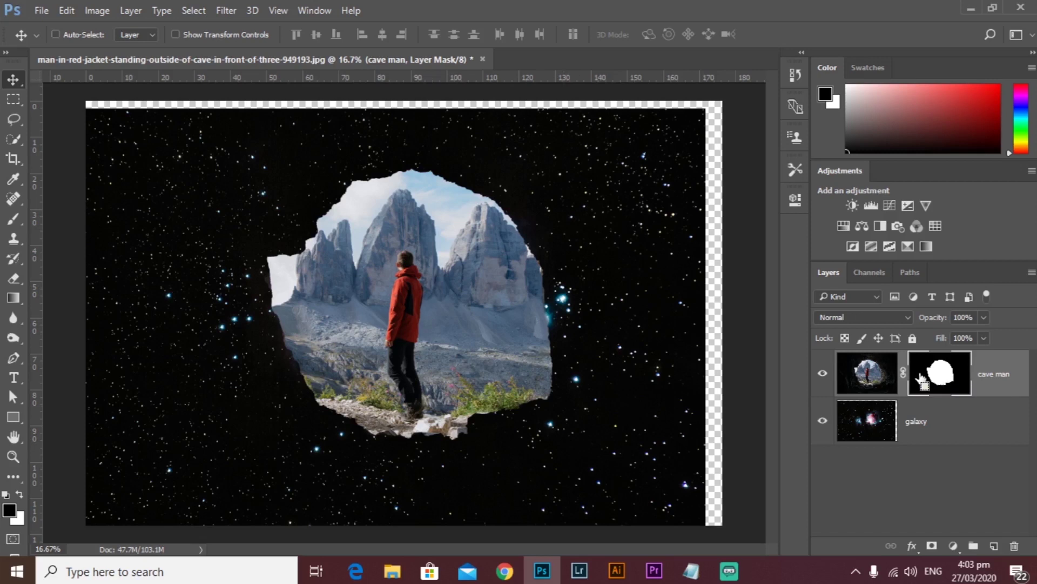
key(ctrl+i)
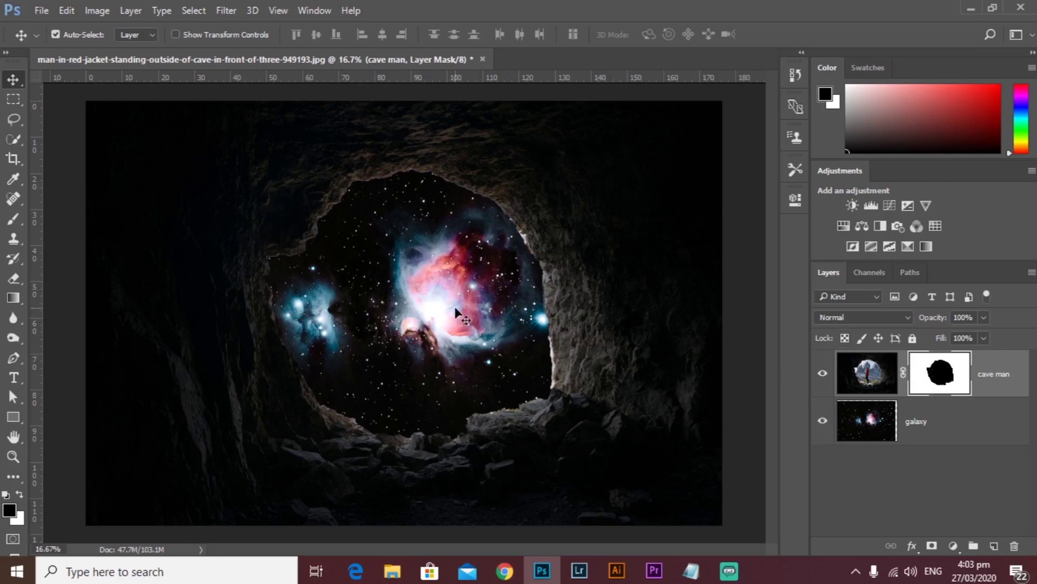
- Reduce the brush to 250 px and paint black on the cave man mask along the opening's rim to soften its bright edges
key(ctrl+plus)
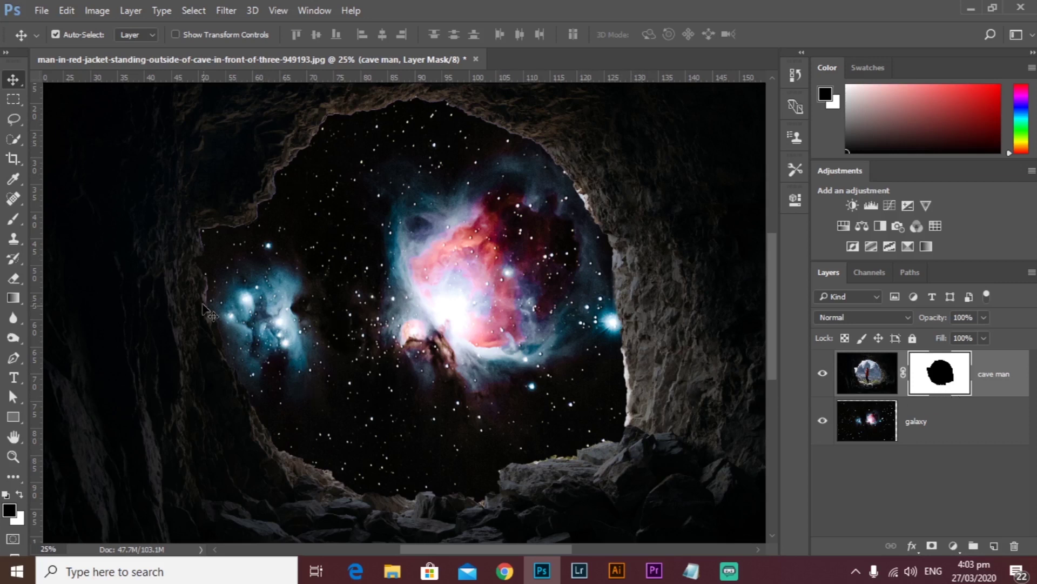
drag(11, 221, 77, 213)
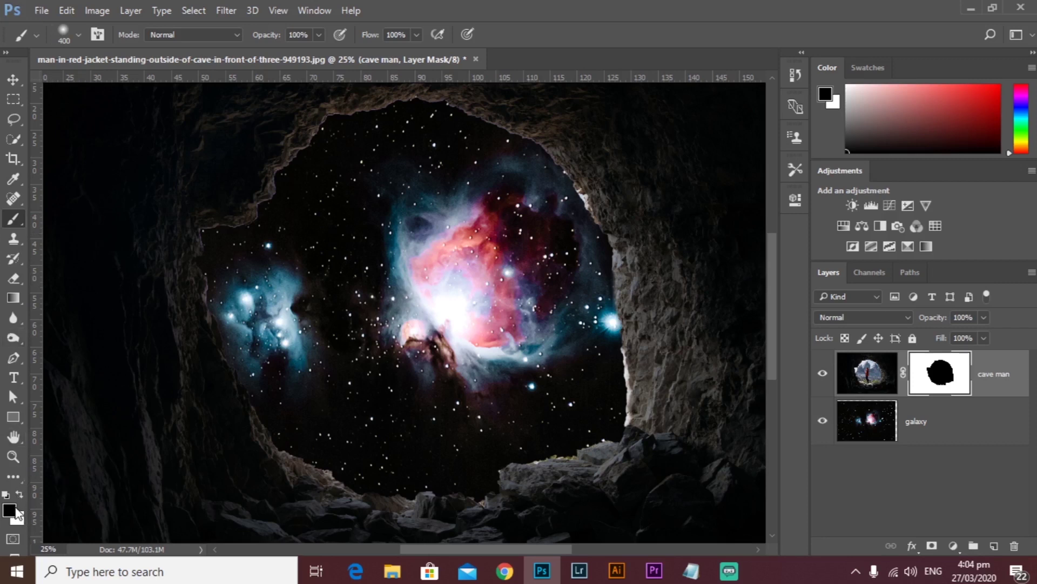
click(74, 38)
click(74, 38)
key(bracketleft)
key(bracketleft)
mouse_move(480, 475)
mouse_down()
mouse_move(595, 437)
mouse_move(615, 397)
mouse_move(617, 418)
mouse_move(615, 349)
mouse_move(590, 285)
mouse_move(595, 314)
mouse_move(601, 268)
mouse_move(602, 334)
mouse_move(579, 313)
mouse_move(562, 180)
mouse_move(594, 258)
mouse_move(588, 222)
mouse_move(531, 161)
mouse_move(459, 124)
mouse_move(400, 116)
mouse_move(335, 138)
mouse_move(316, 125)
mouse_move(257, 274)
mouse_move(261, 370)
mouse_move(276, 414)
mouse_move(297, 440)
mouse_move(370, 475)
mouse_move(487, 465)
mouse_up()
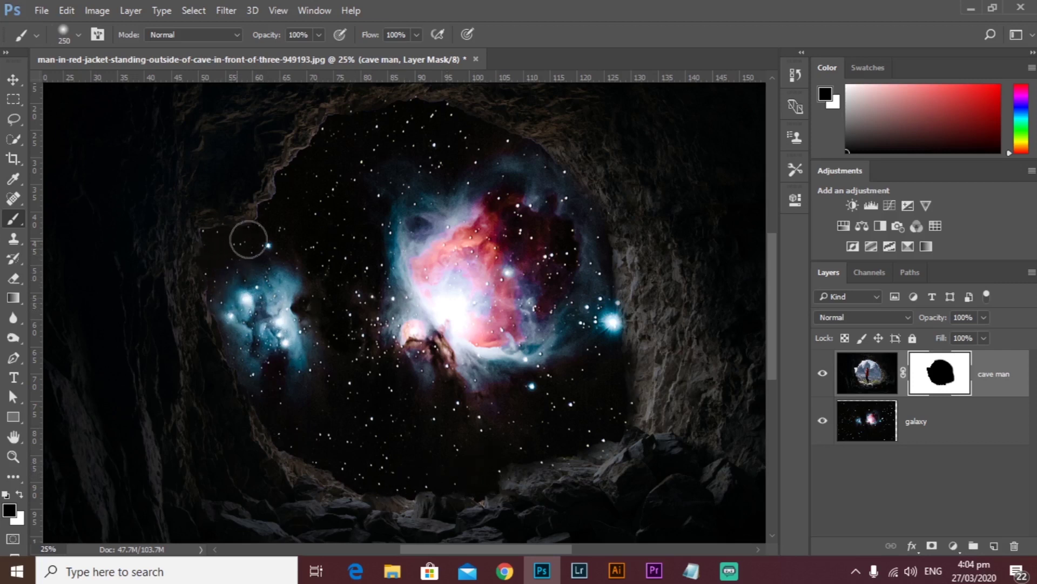
mouse_move(269, 212)
mouse_down()
mouse_move(283, 173)
mouse_move(326, 139)
mouse_move(394, 115)
mouse_move(420, 116)
mouse_move(519, 171)
mouse_up()
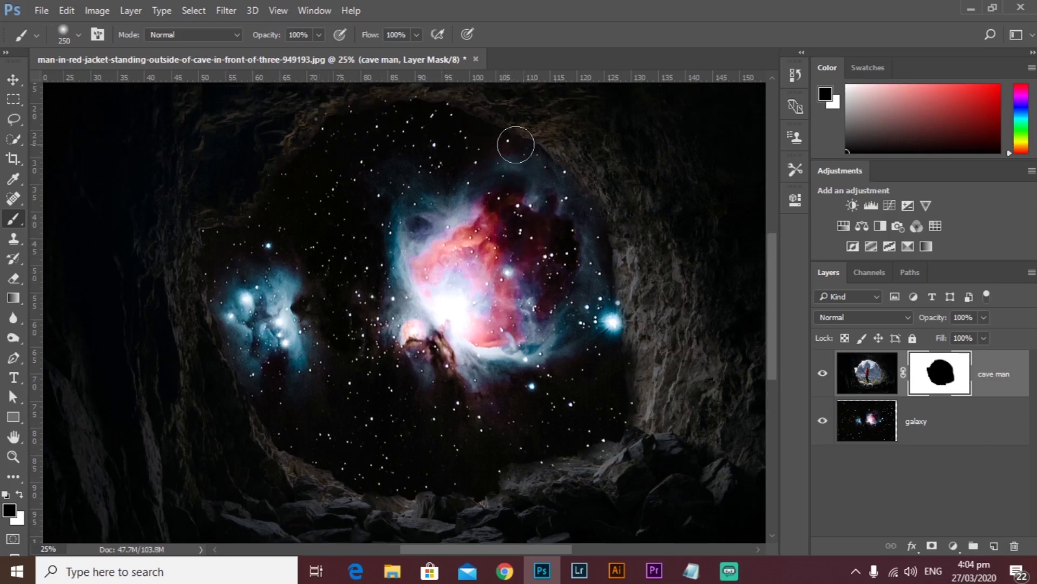